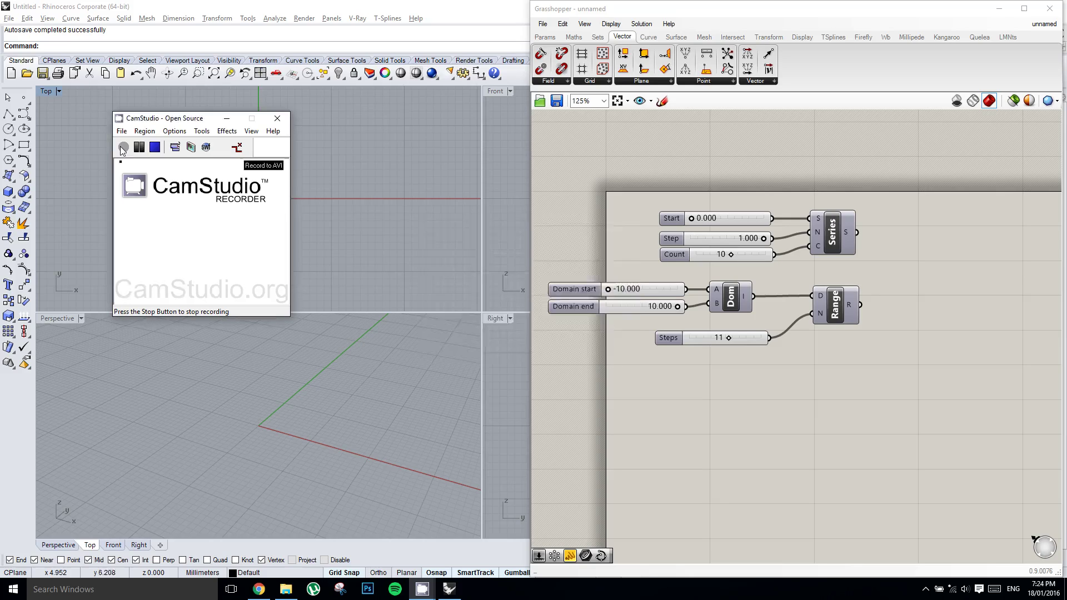
Place a Construct Point component beside the Series and Range components
click(123, 147)
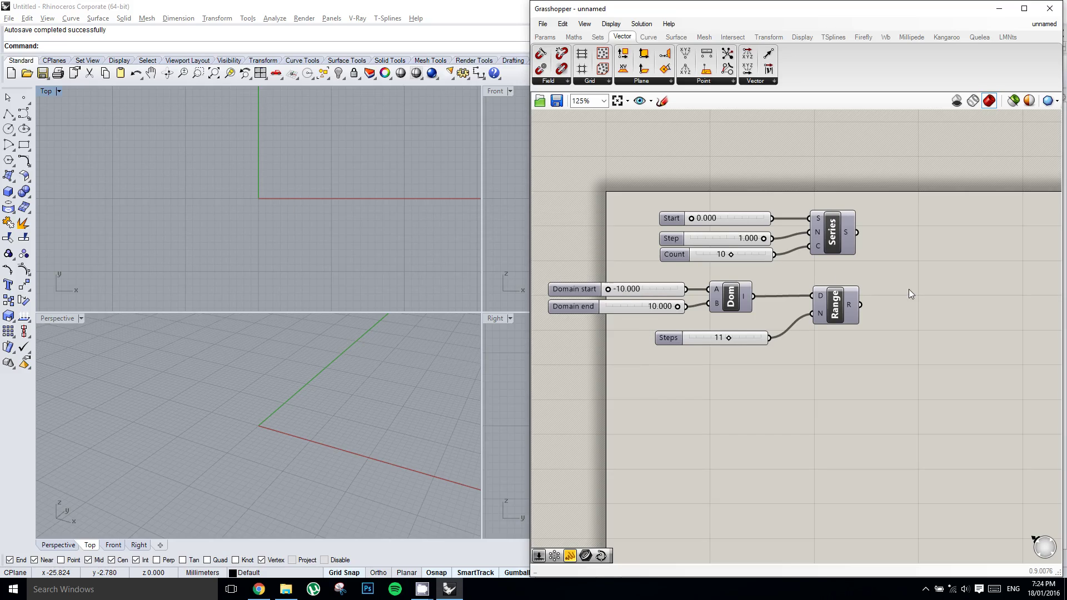
right_drag(910, 276, 901, 275)
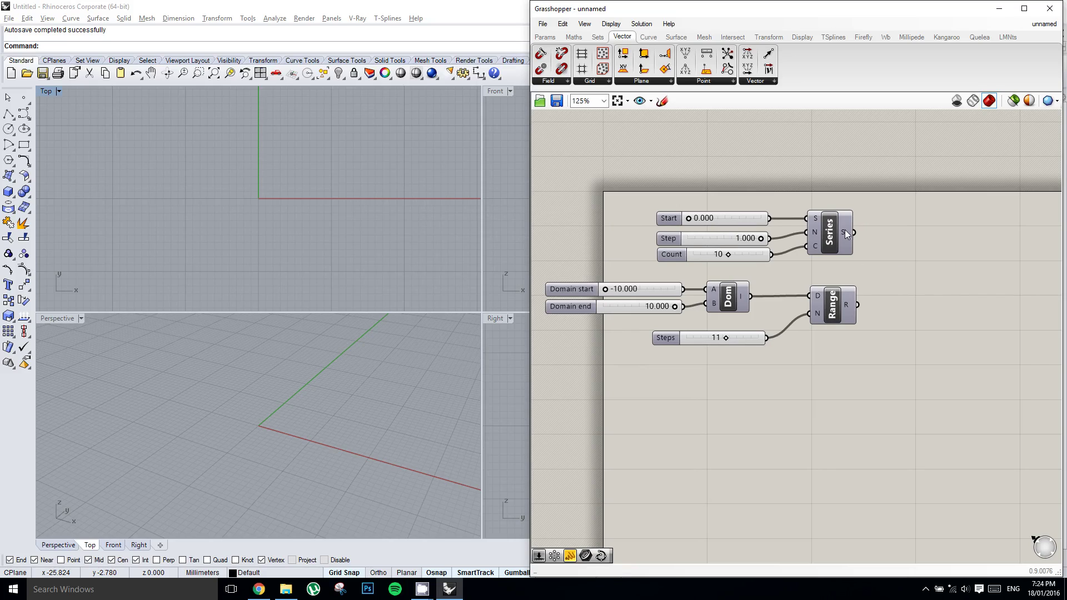
mouse_move(844, 233)
mouse_move(846, 309)
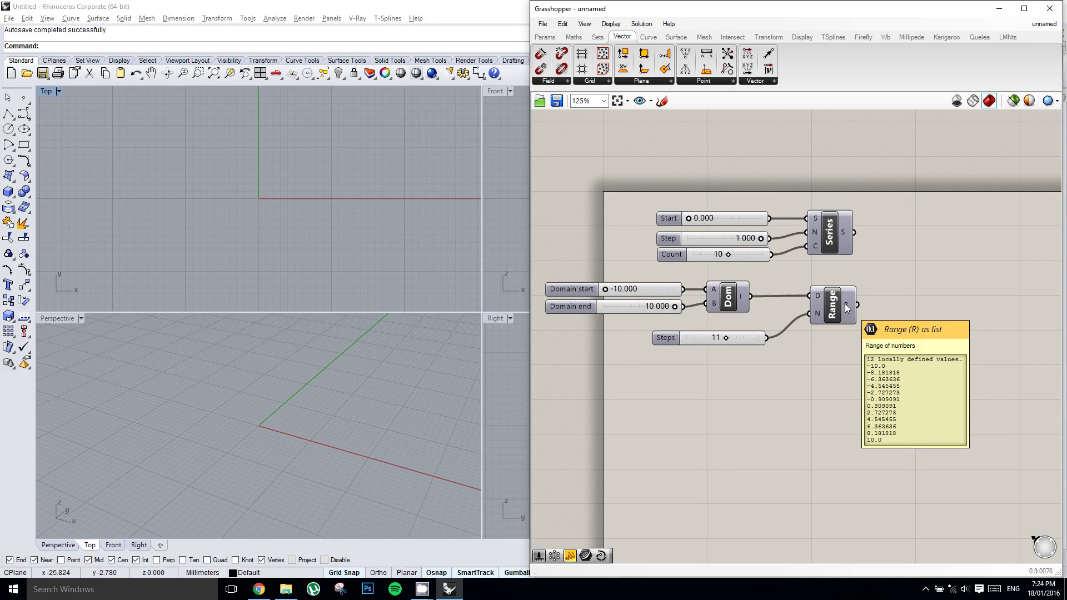
right_drag(905, 280, 889, 282)
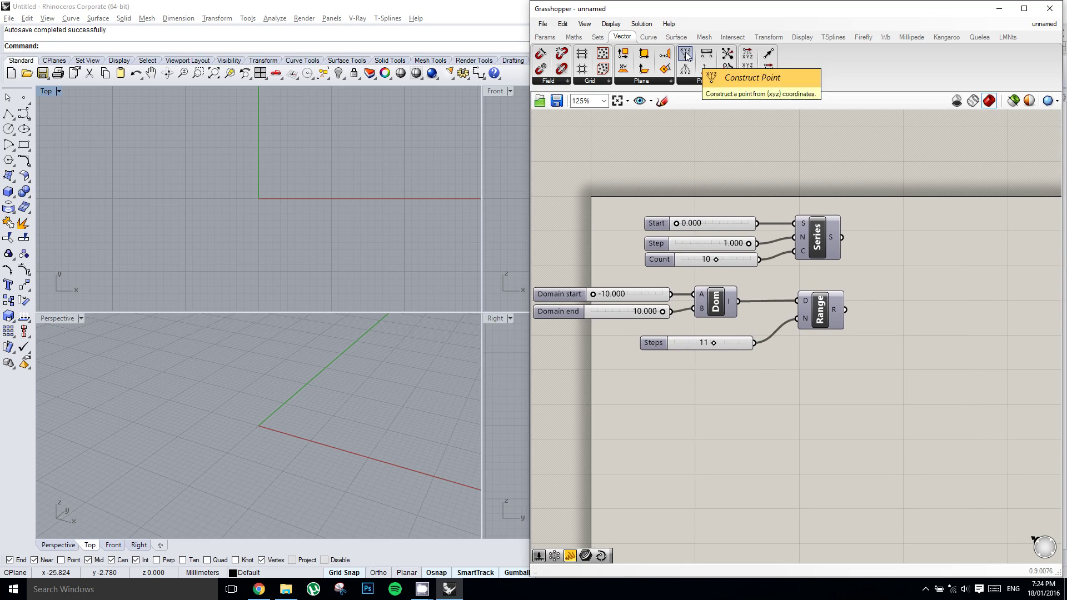
drag(687, 56, 933, 249)
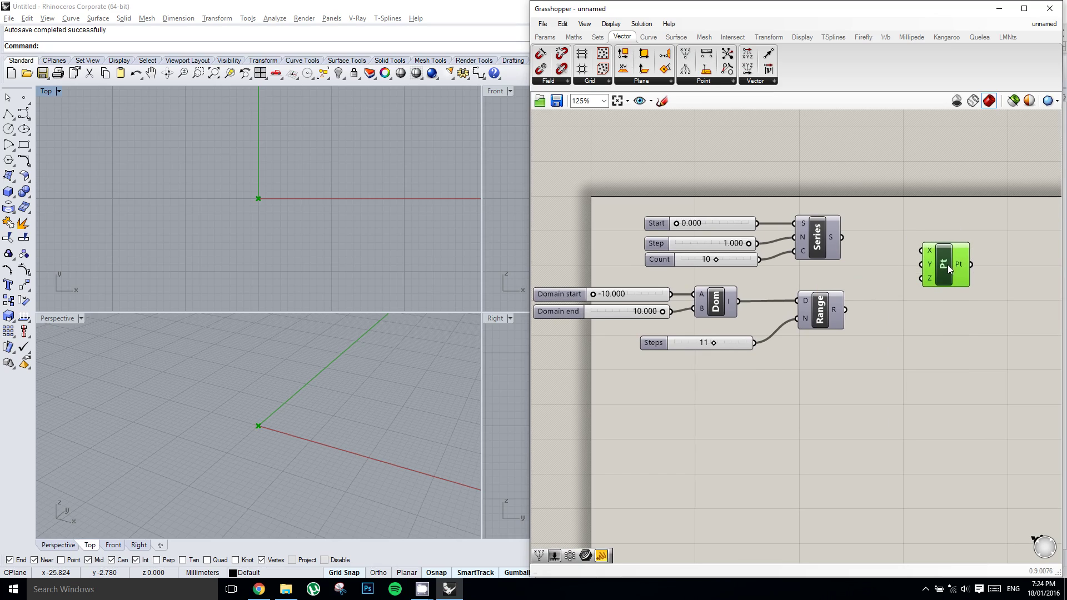
drag(947, 264, 952, 267)
Wire the Series output into the point's X and the Range output into its Y
drag(844, 238, 921, 250)
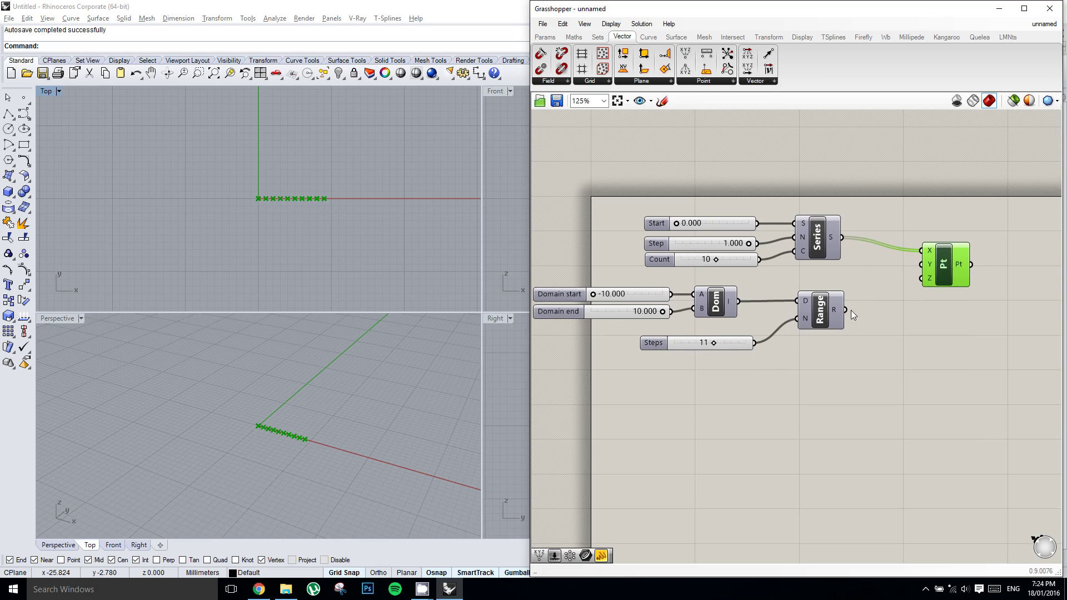
drag(845, 309, 927, 265)
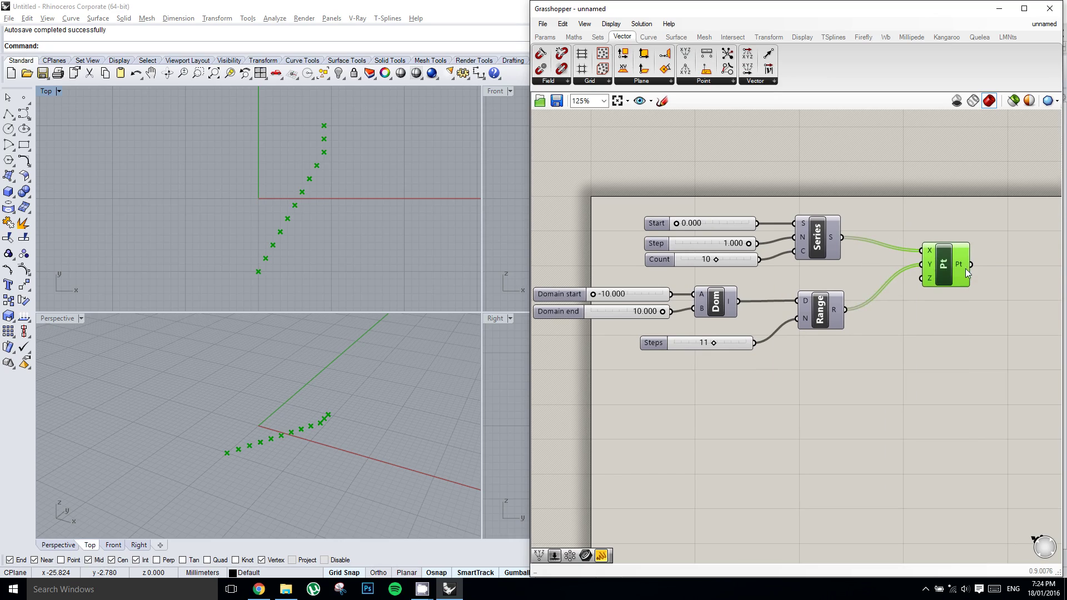
mouse_move(961, 271)
mouse_move(832, 240)
mouse_move(835, 311)
Add a Shortest List component fed by Series into A and Range into B
click(597, 44)
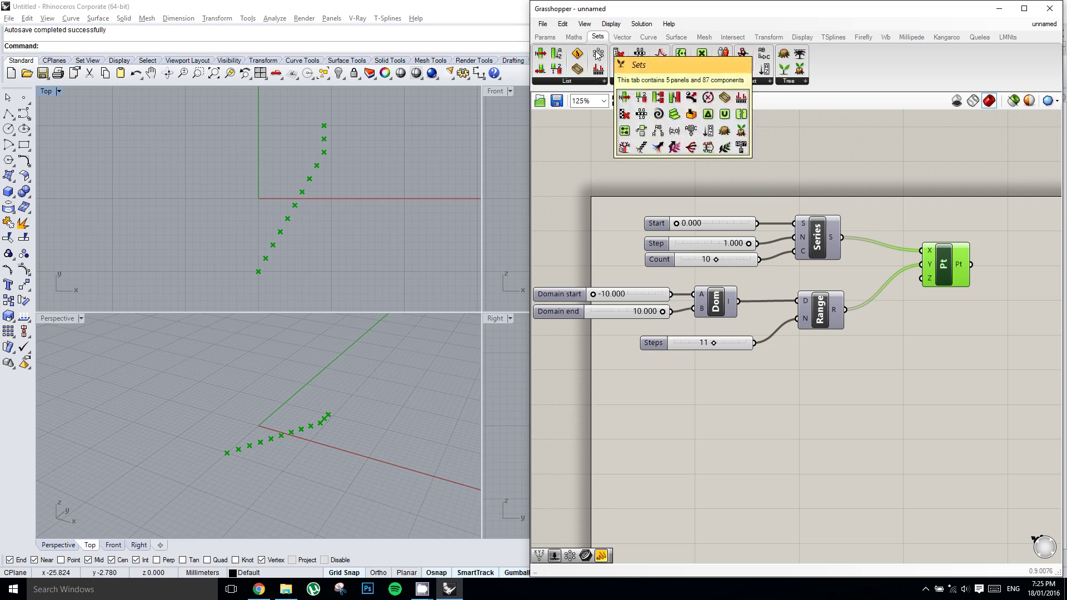
click(591, 80)
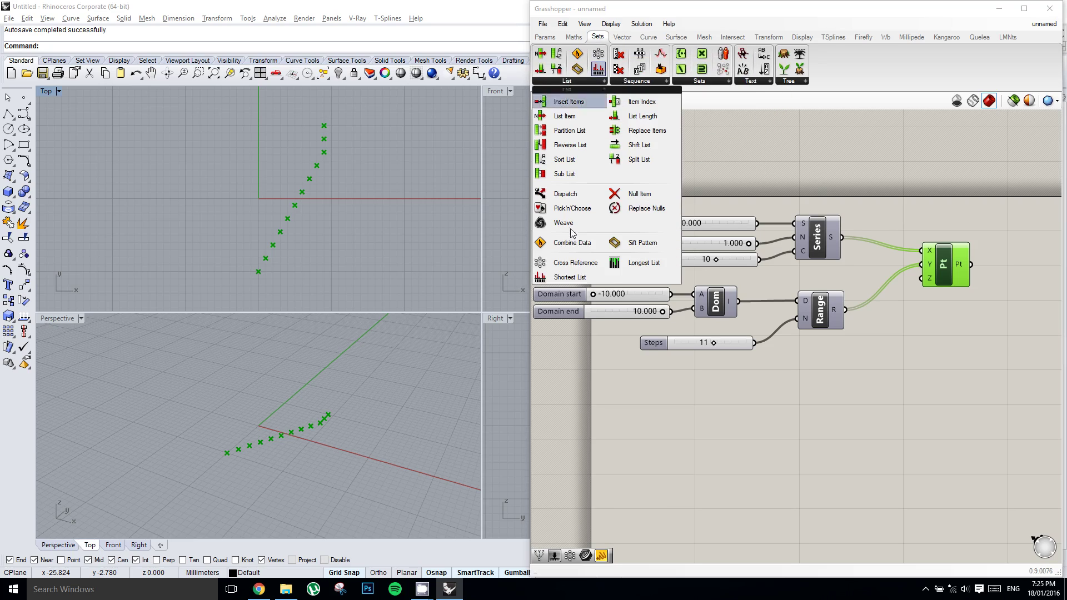
click(584, 278)
click(882, 222)
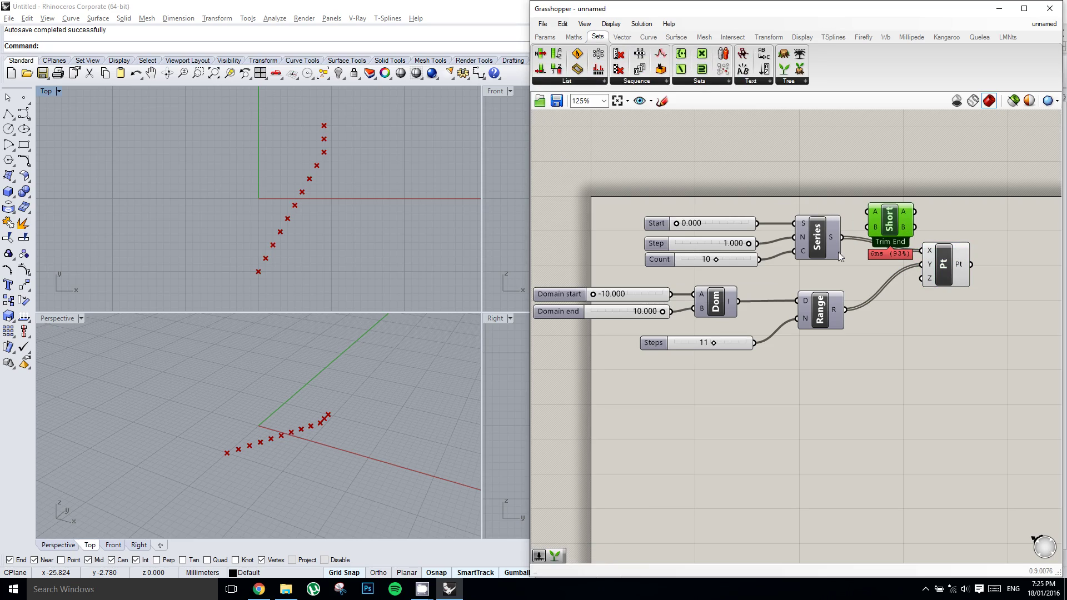
drag(841, 237, 873, 244)
drag(845, 309, 871, 233)
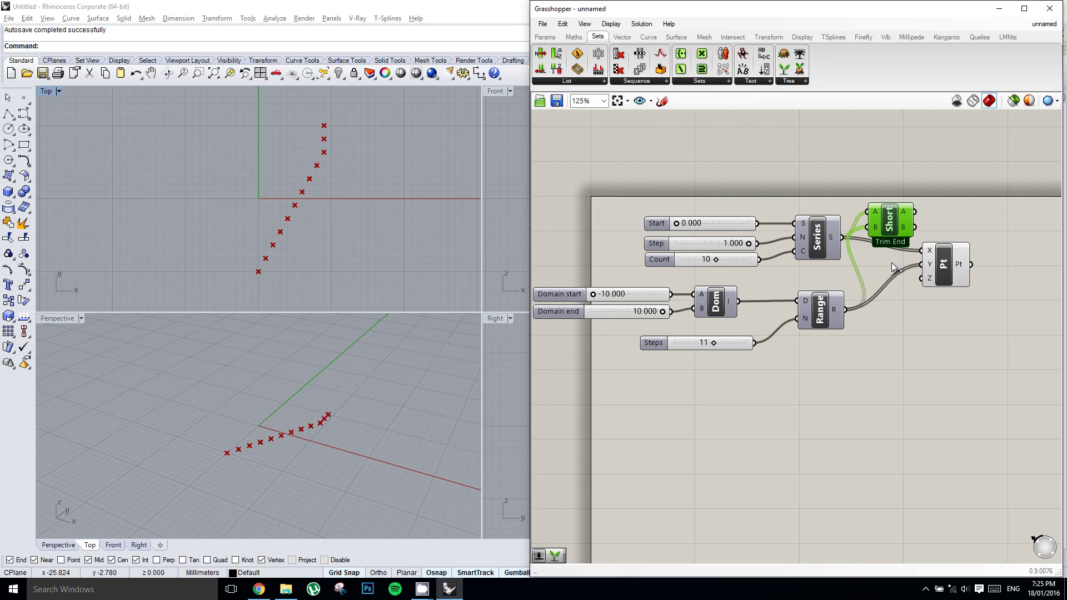
Route Shortest List's trimmed A and B outputs into the Construct Point's X and Y
click(942, 267)
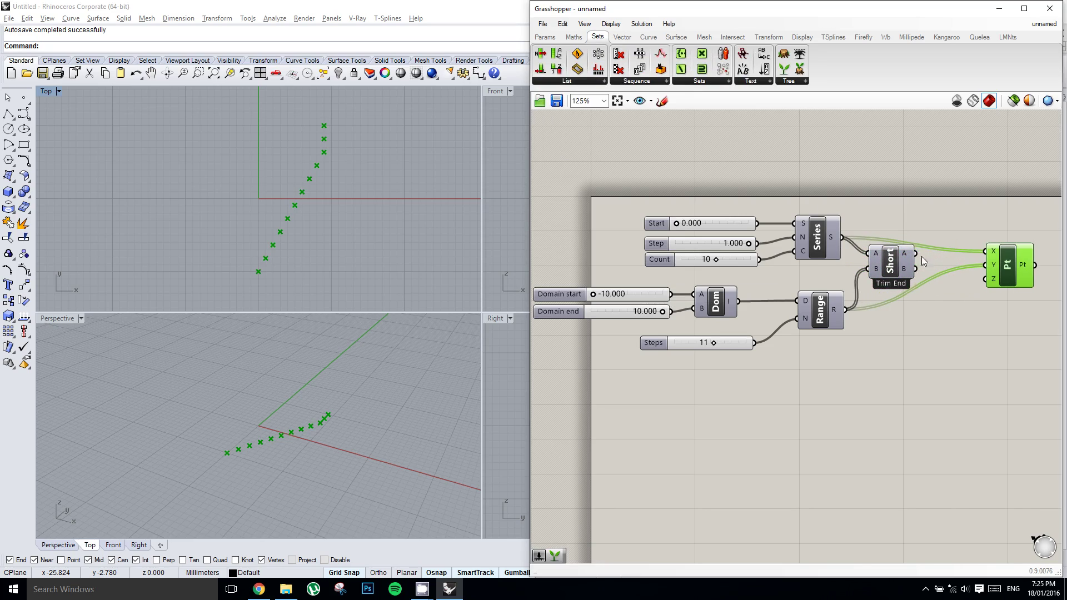
drag(917, 253, 988, 249)
drag(915, 269, 985, 261)
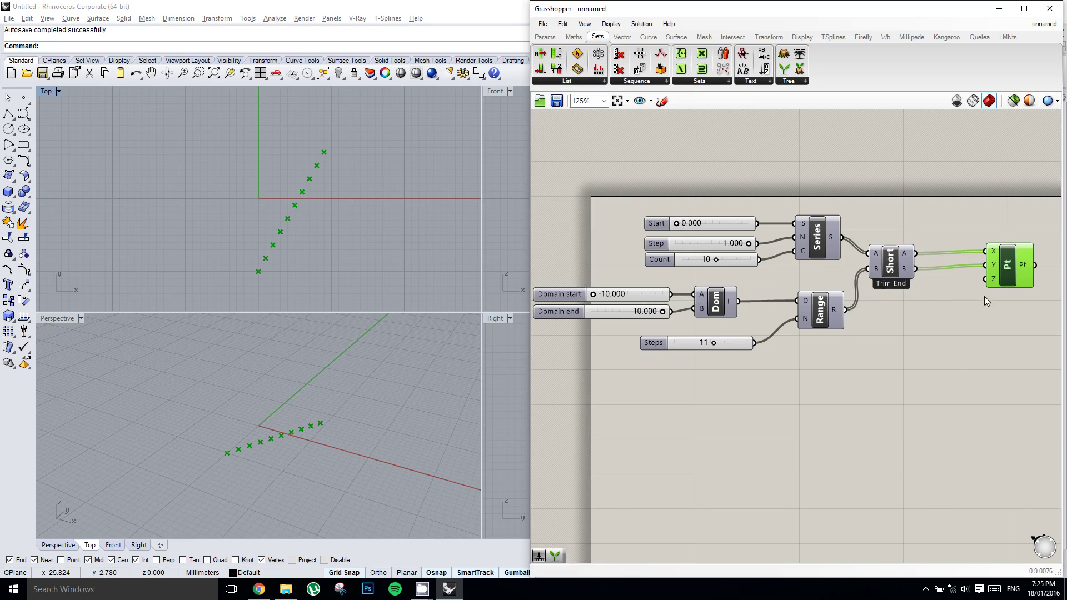
mouse_move(1024, 266)
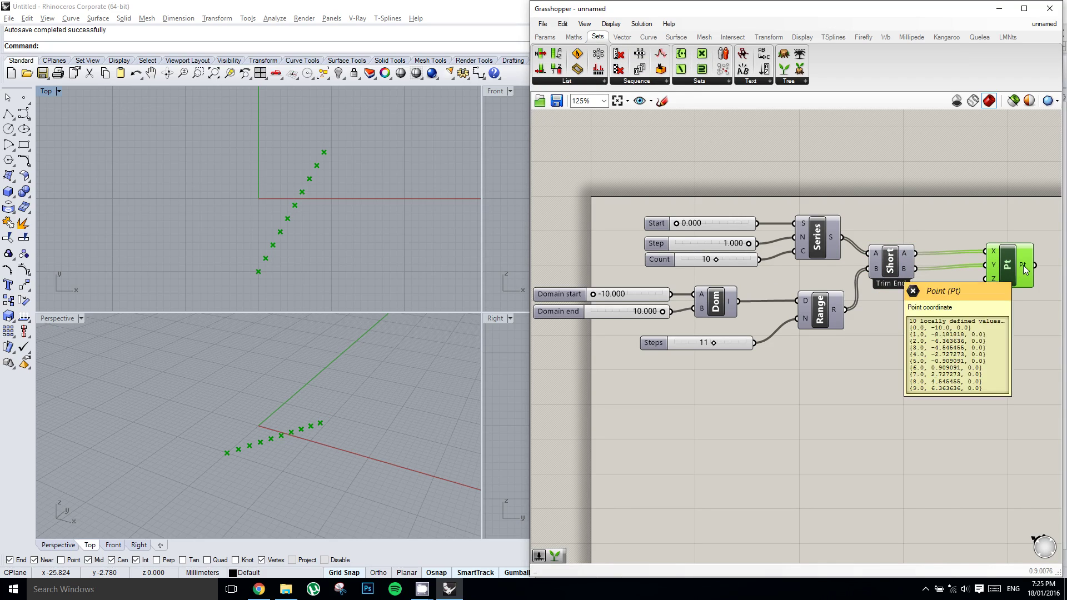
drag(903, 267, 911, 264)
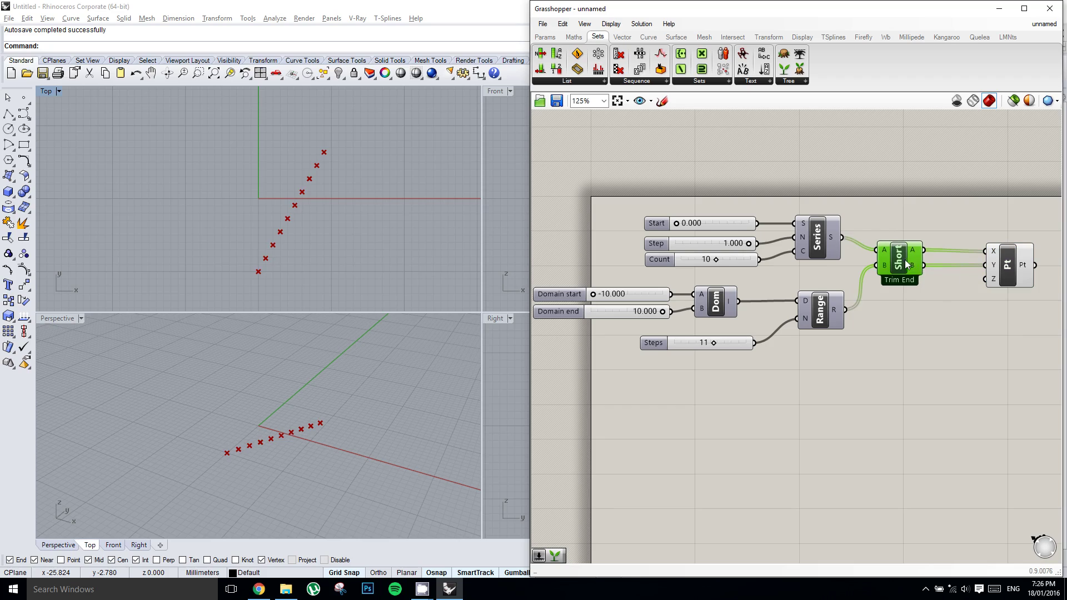
key(Delete)
click(558, 81)
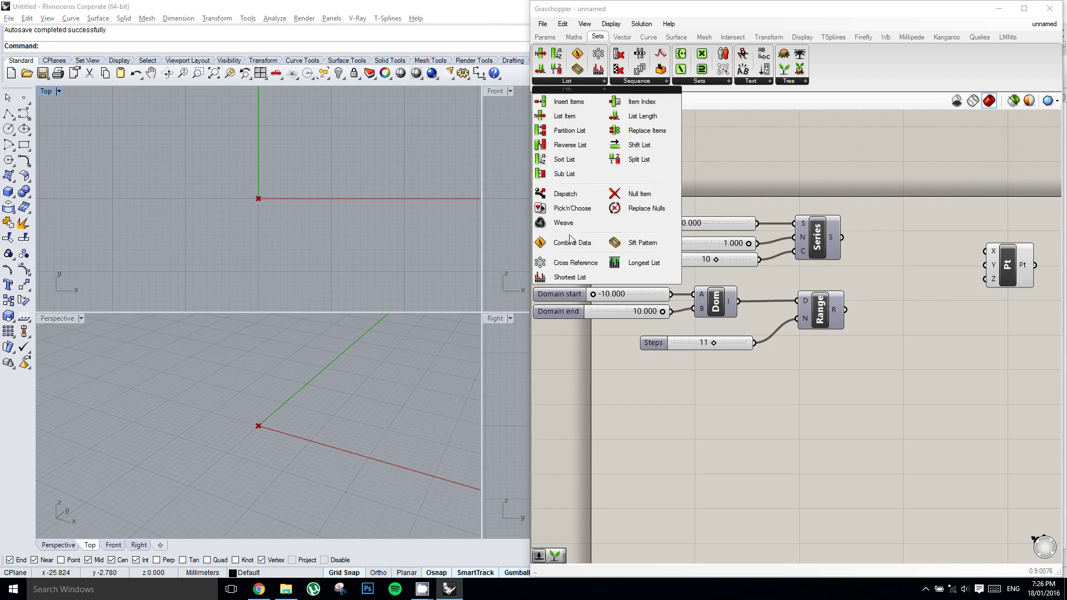
click(584, 268)
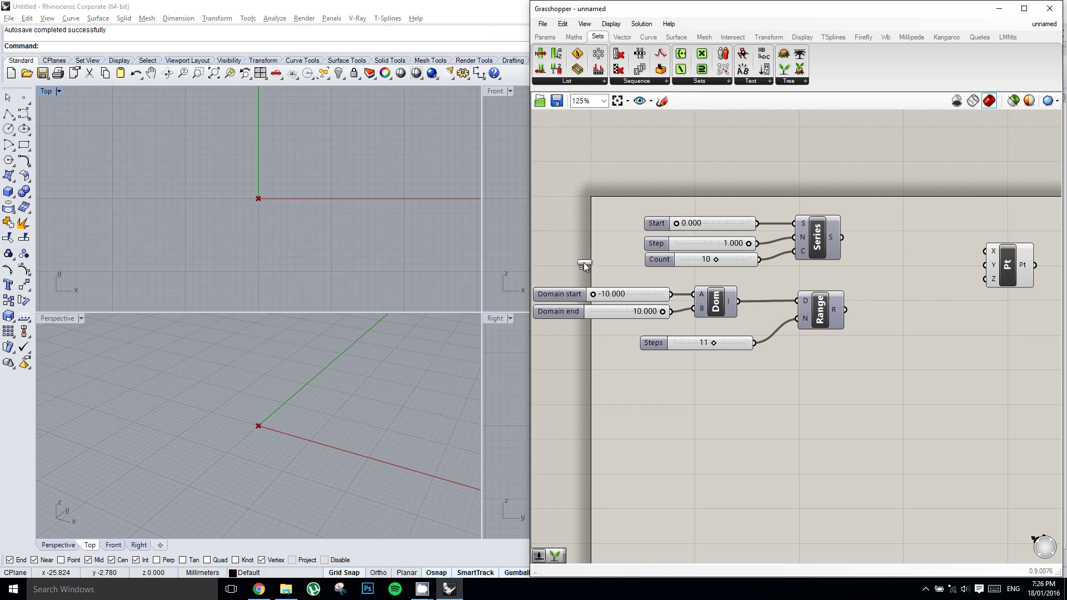
click(896, 248)
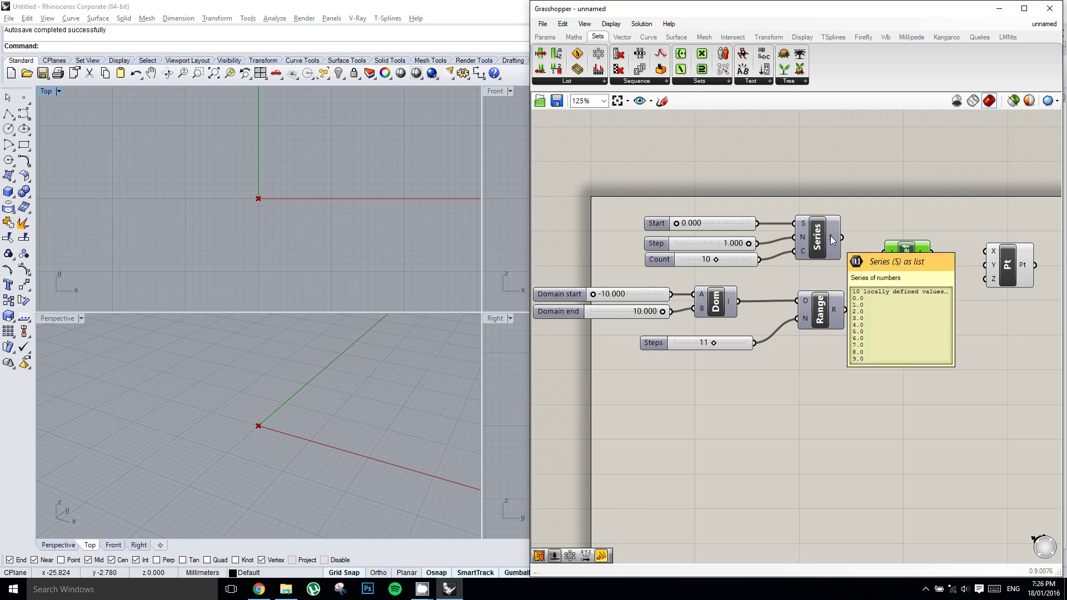
drag(842, 238, 885, 253)
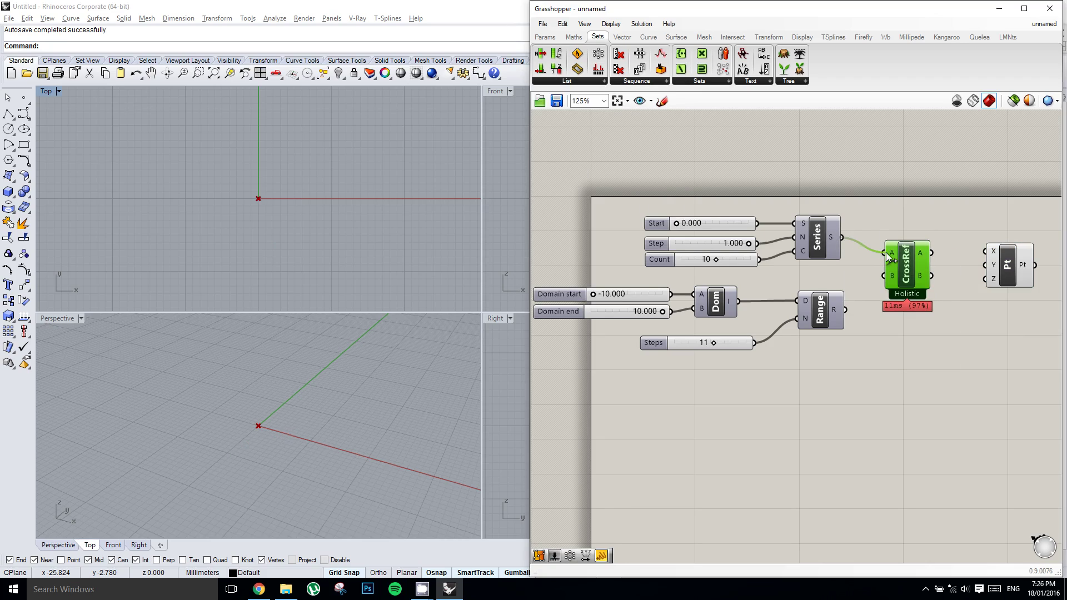
mouse_move(845, 309)
mouse_down()
mouse_move(886, 276)
mouse_move(985, 251)
mouse_up()
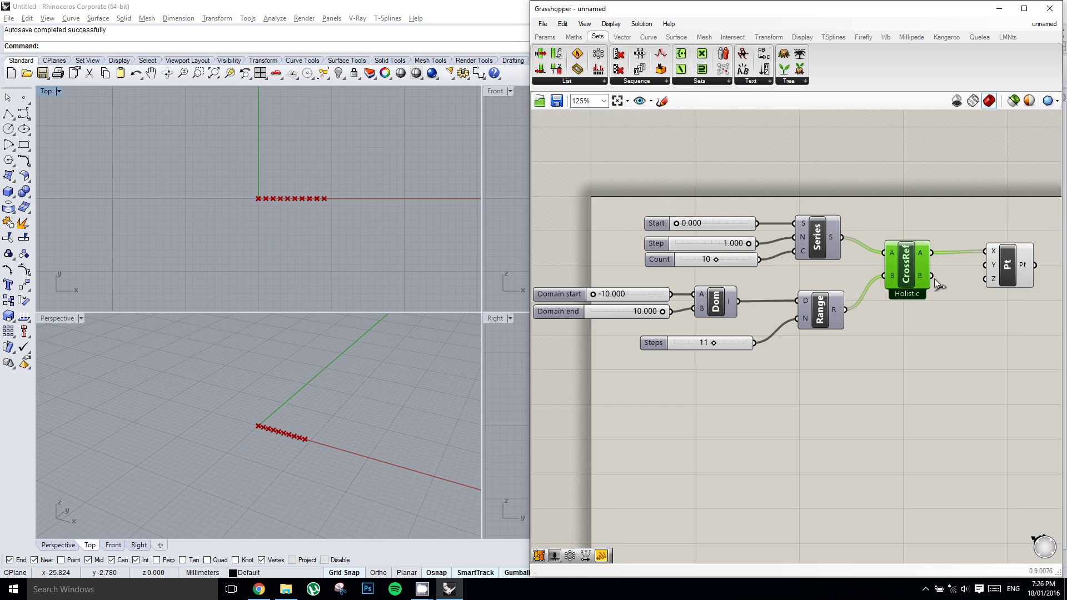
drag(931, 276, 988, 269)
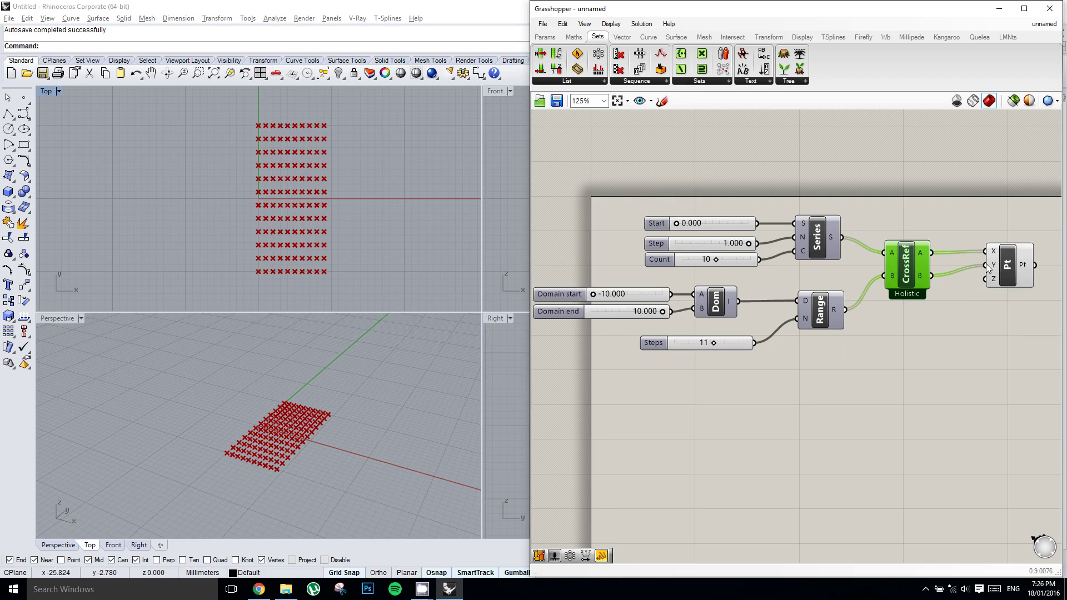
right_drag(948, 294, 918, 295)
click(896, 299)
mouse_move(808, 239)
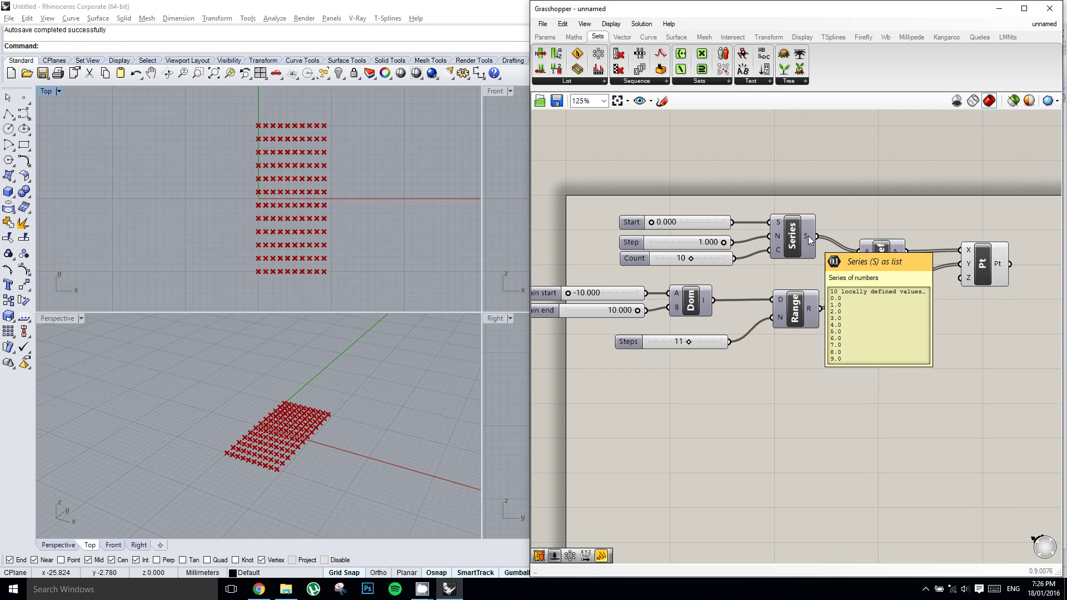
mouse_move(809, 312)
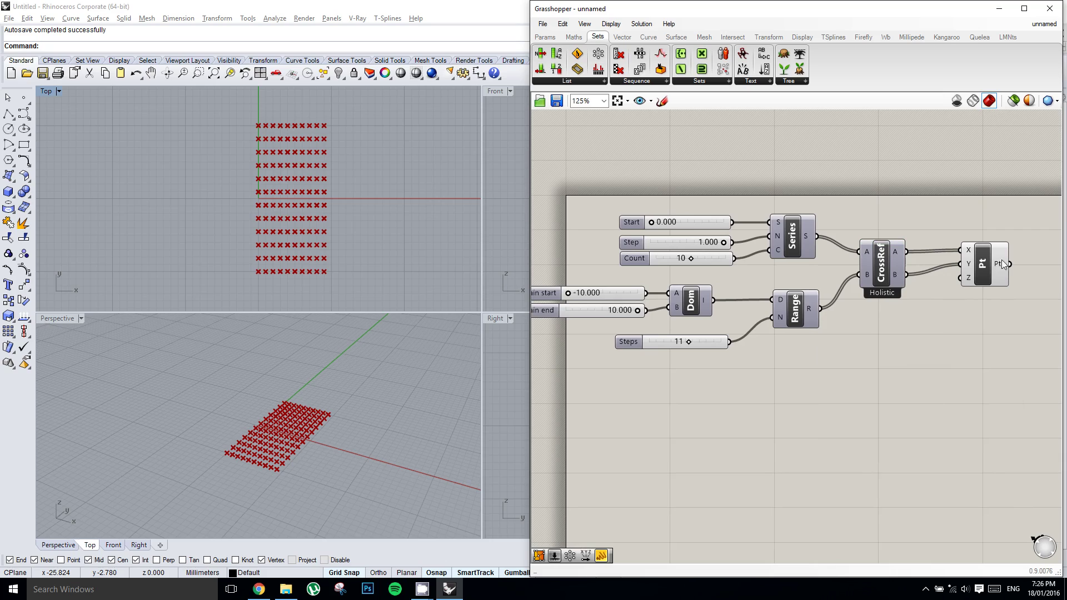
Add a Sphere centred on the grid points, with a 0.250 number slider as its radius
mouse_move(1001, 262)
right_drag(1045, 296, 972, 287)
double_click(924, 274)
text(sphere)
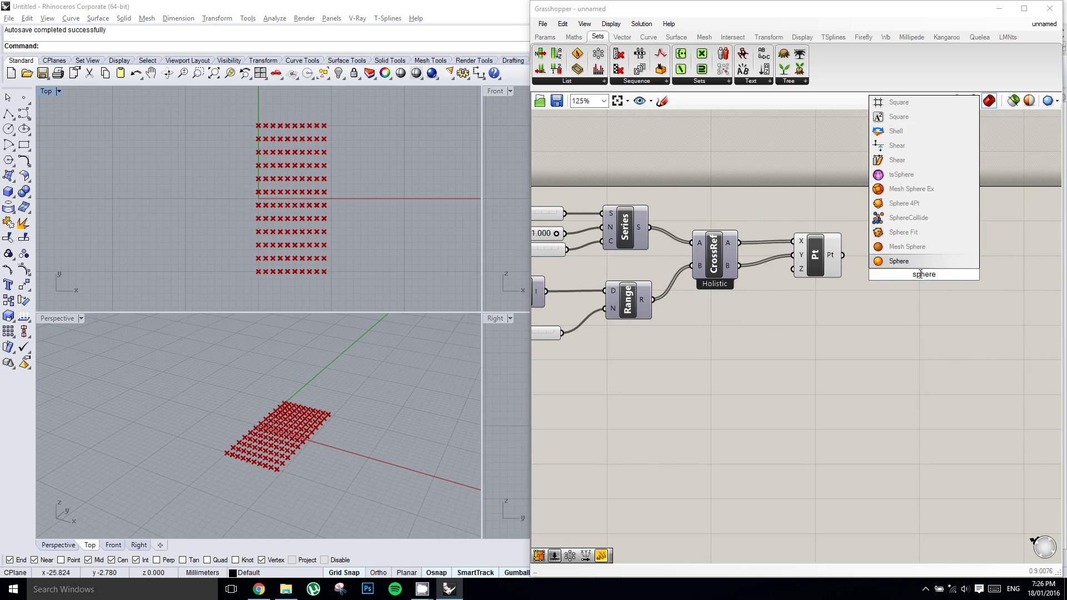
key(Return)
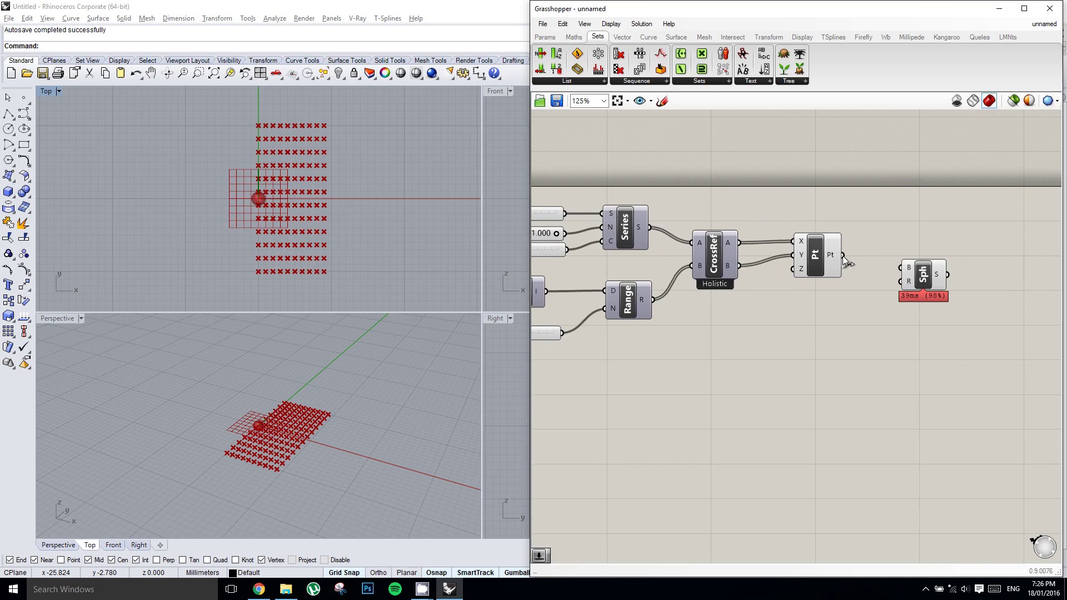
drag(842, 256, 932, 268)
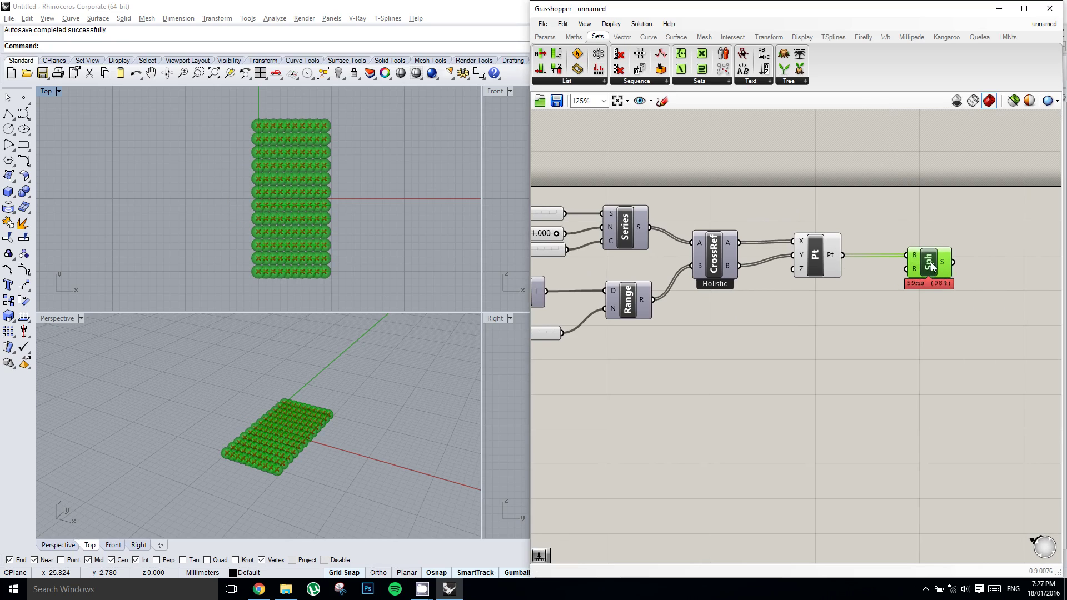
click(545, 37)
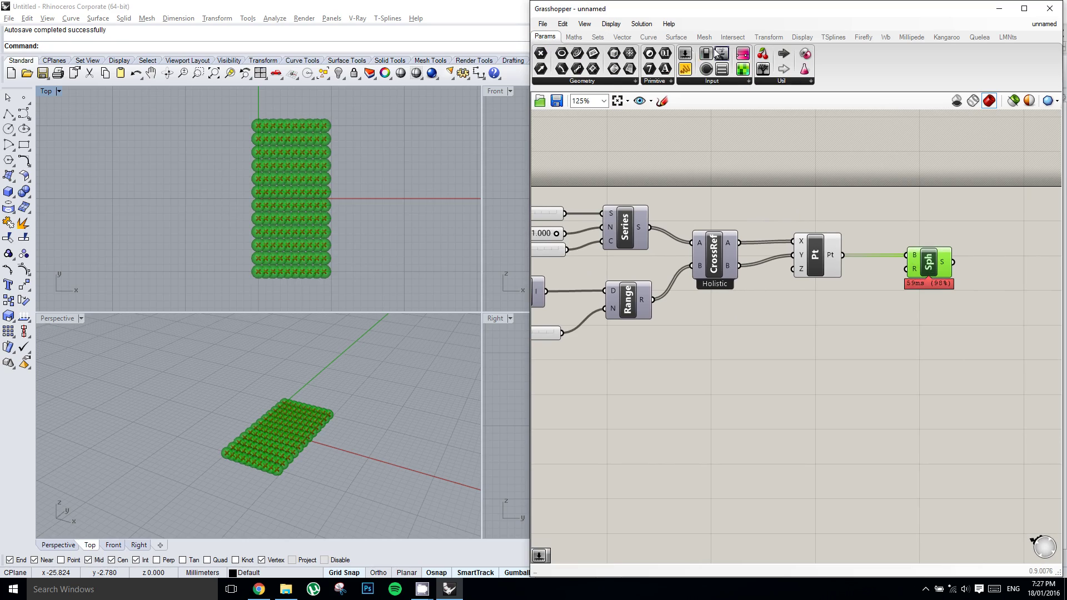
drag(720, 53, 908, 269)
Toggle the Pt grid's preview off through its context and radial menus
right_click(819, 346)
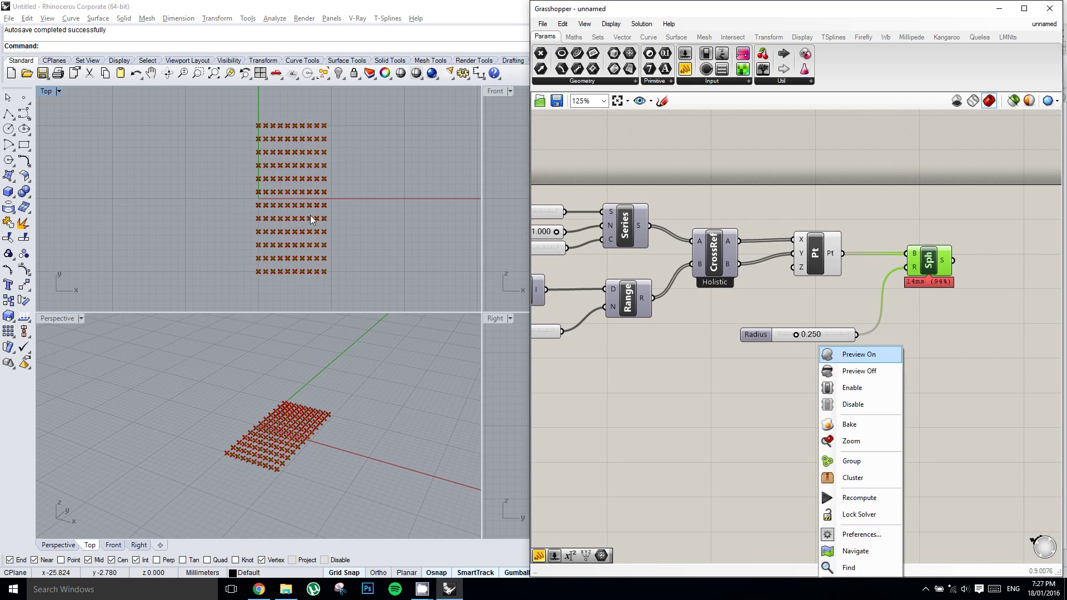
right_drag(321, 212, 337, 209)
click(812, 259)
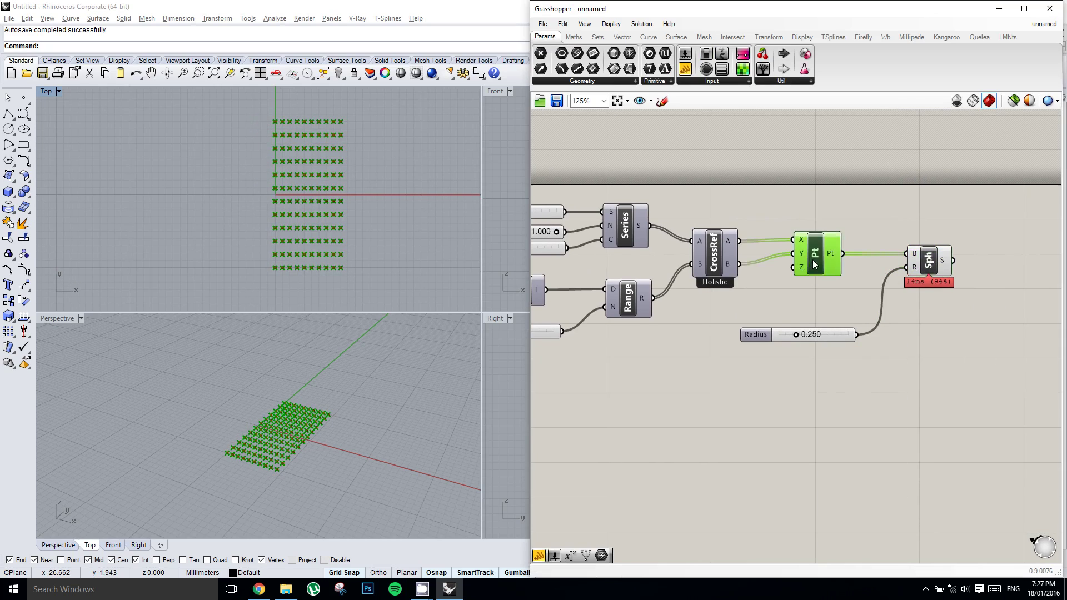
middle_click(812, 259)
right_click(815, 244)
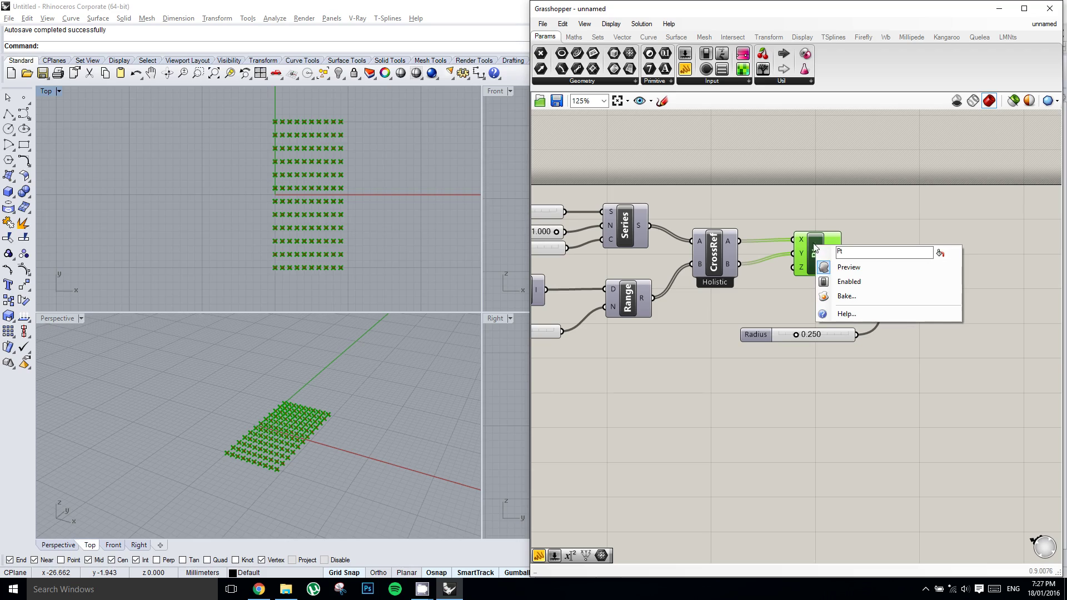
click(846, 269)
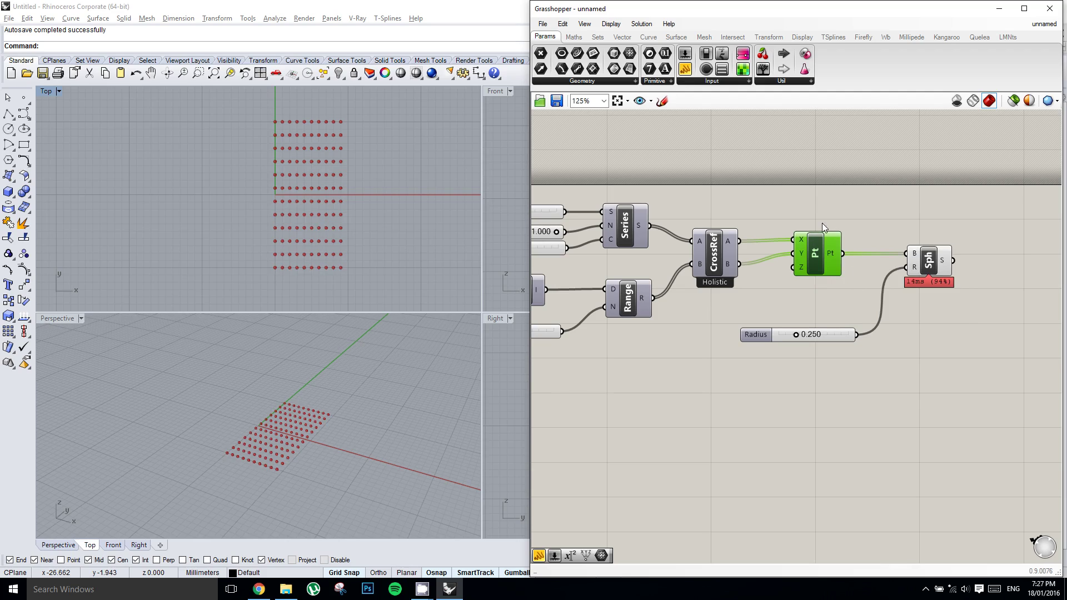
right_click(823, 238)
click(847, 260)
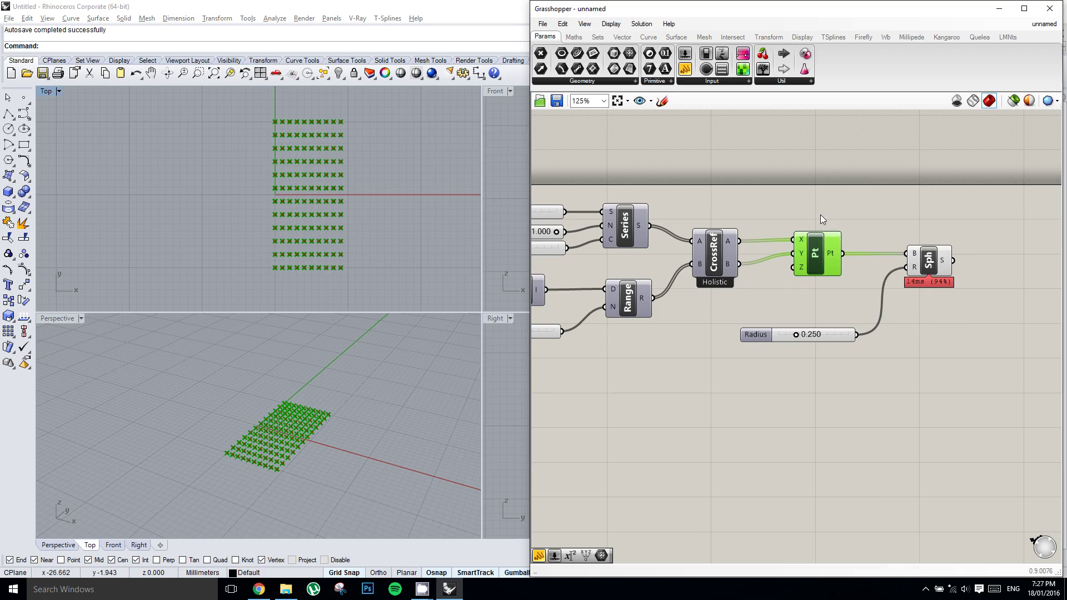
middle_click(820, 214)
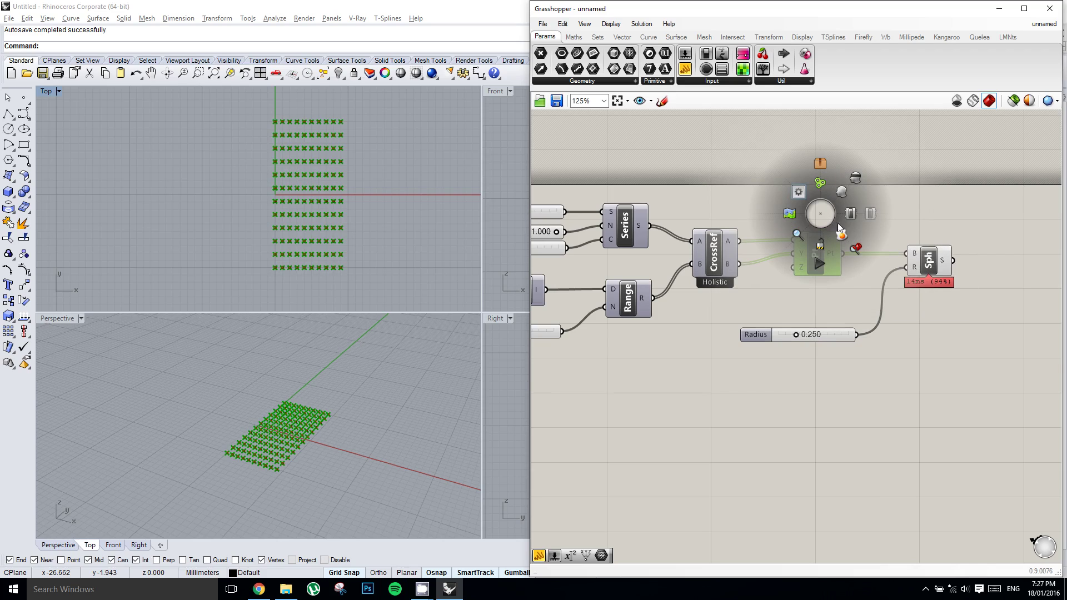
click(856, 179)
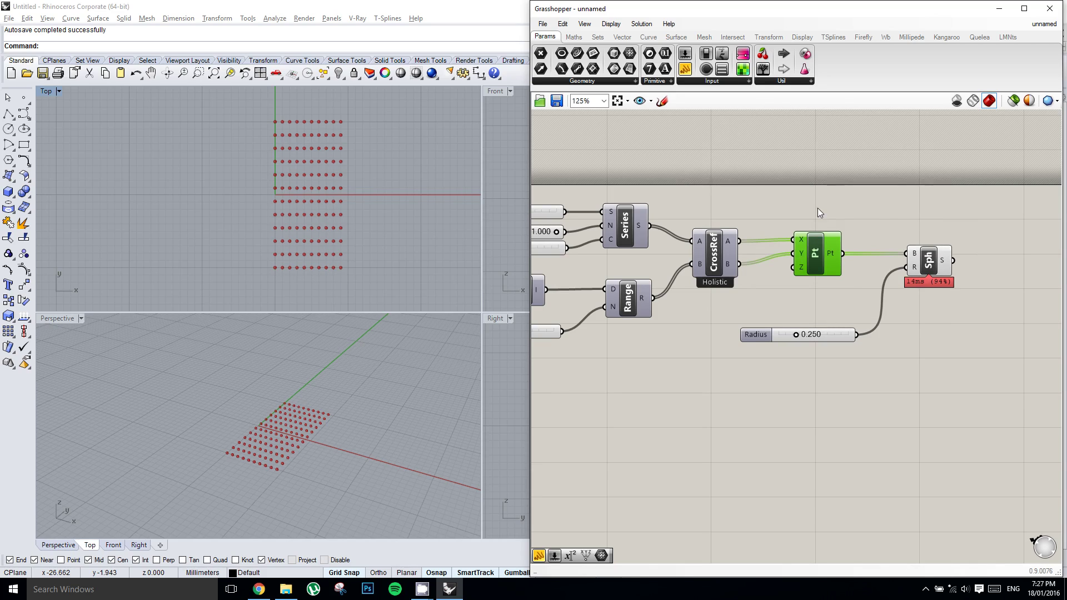
middle_click(818, 208)
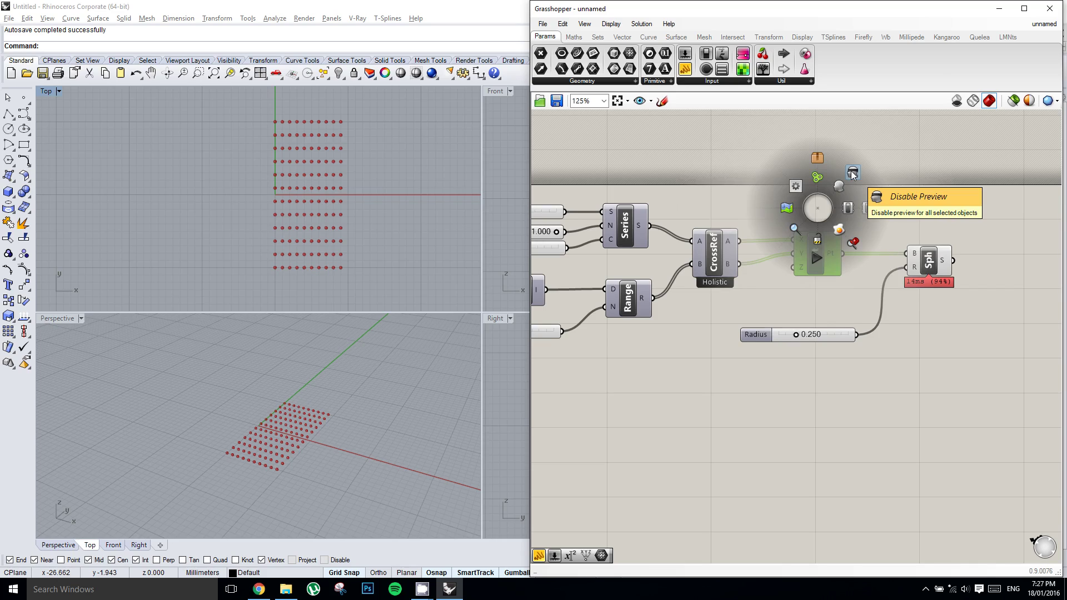
click(852, 173)
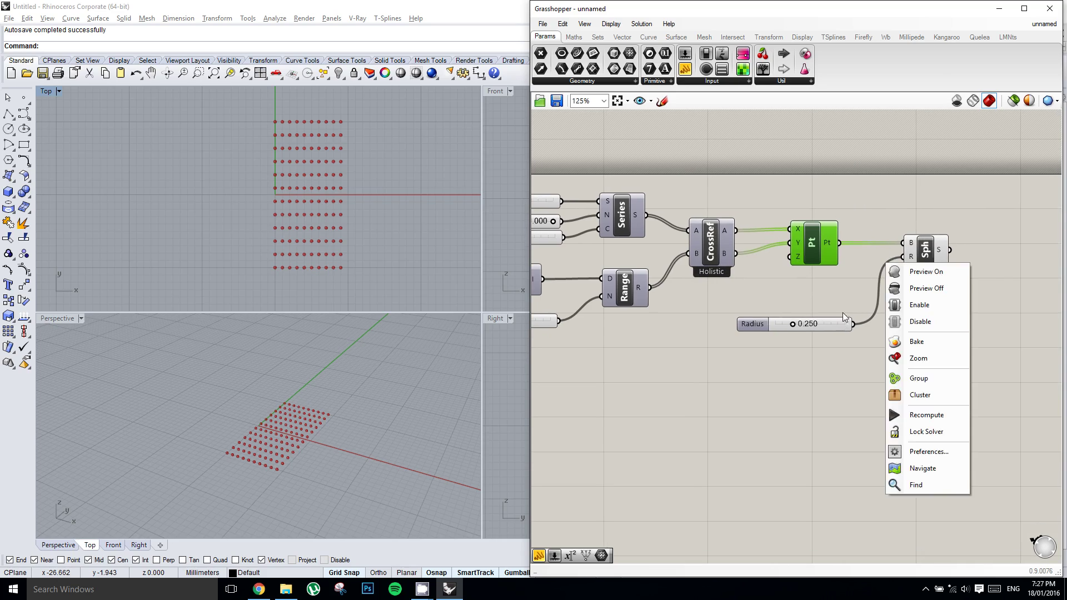
Change the Radius slider to 0.5, then settle on 0.400
click(839, 315)
scroll(834, 323, up, 1)
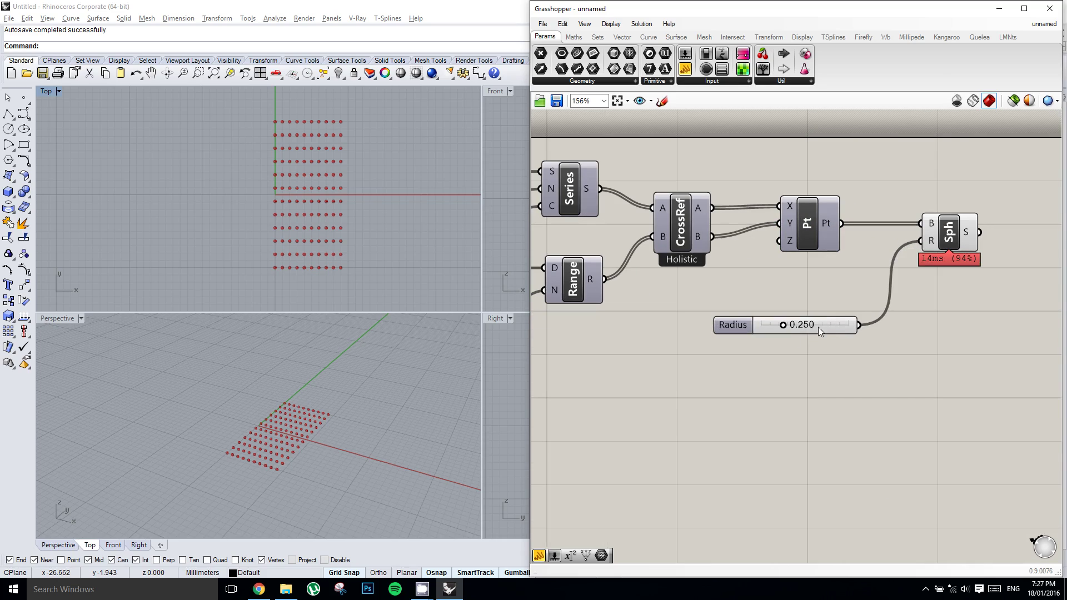
double_click(820, 327)
text(0.5)
key(Return)
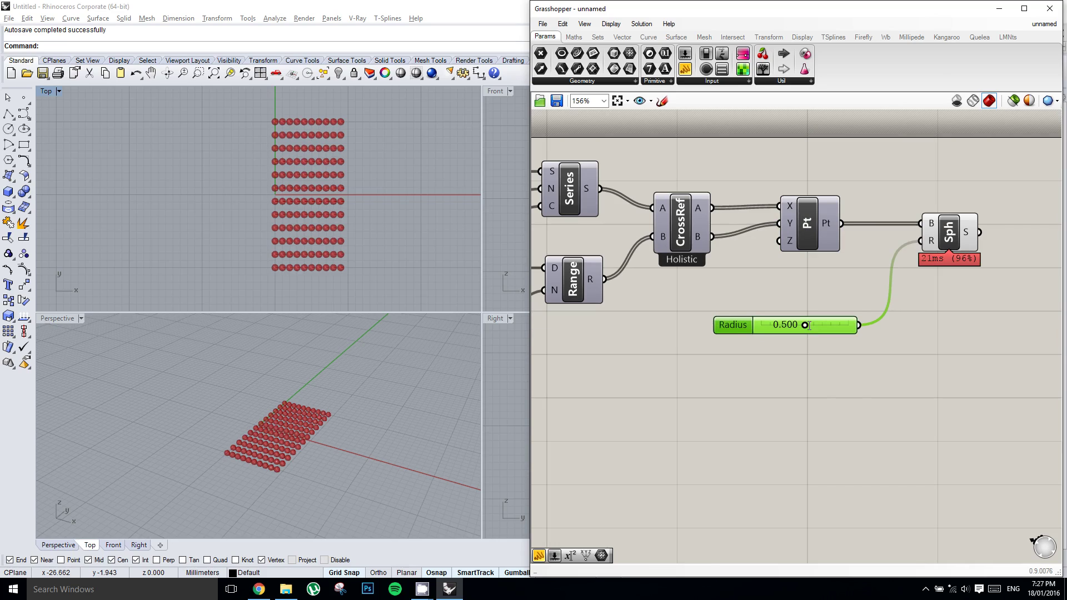
double_click(839, 326)
text(0.4)
key(Return)
right_drag(818, 281, 828, 281)
right_click(871, 284)
click(801, 308)
scroll(847, 294, down, 2)
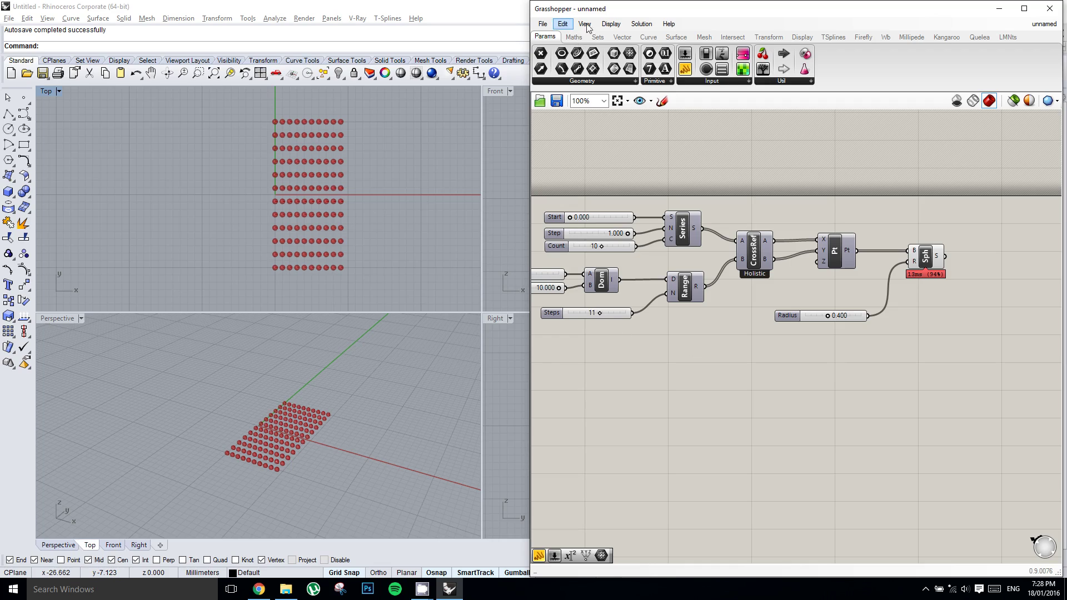
Add a Multiplication component with Step into A and Count into B, giving 10.0
click(577, 39)
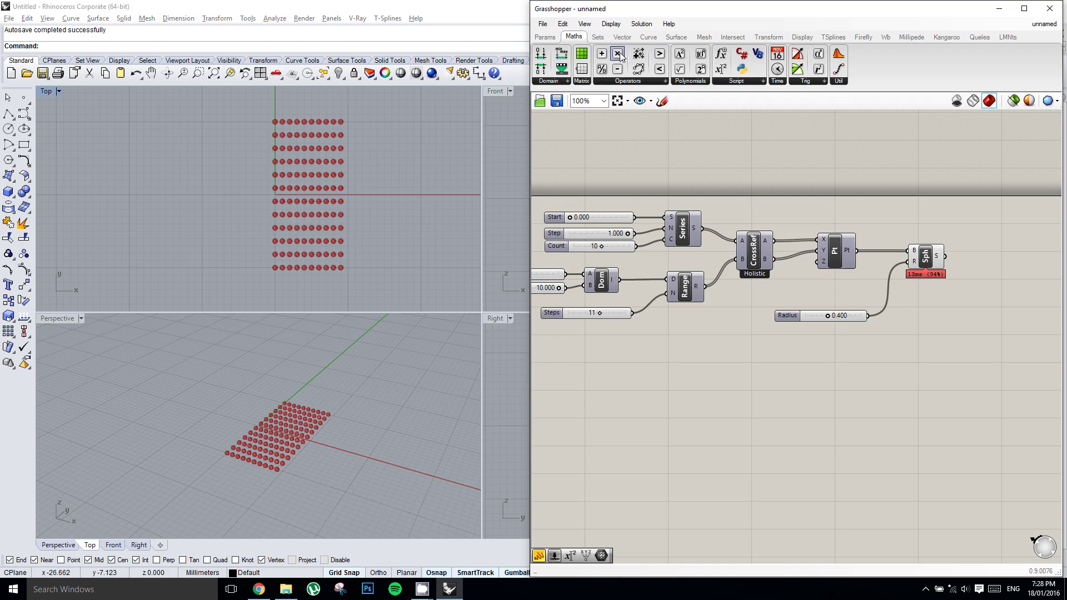
drag(616, 54, 704, 346)
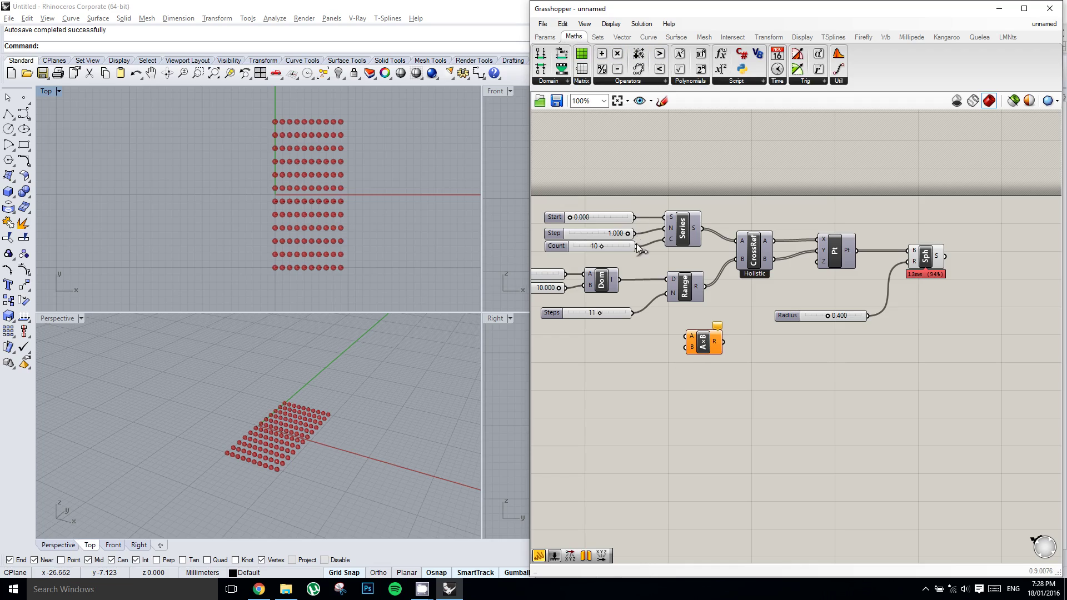
drag(635, 234, 689, 340)
drag(638, 248, 719, 362)
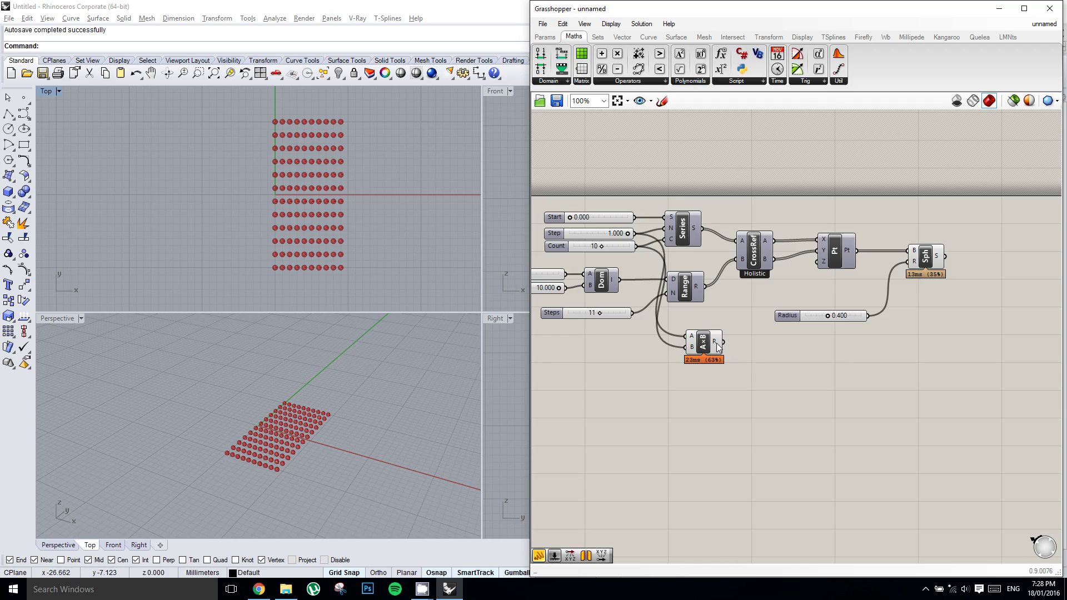
mouse_move(718, 345)
right_drag(756, 402, 839, 385)
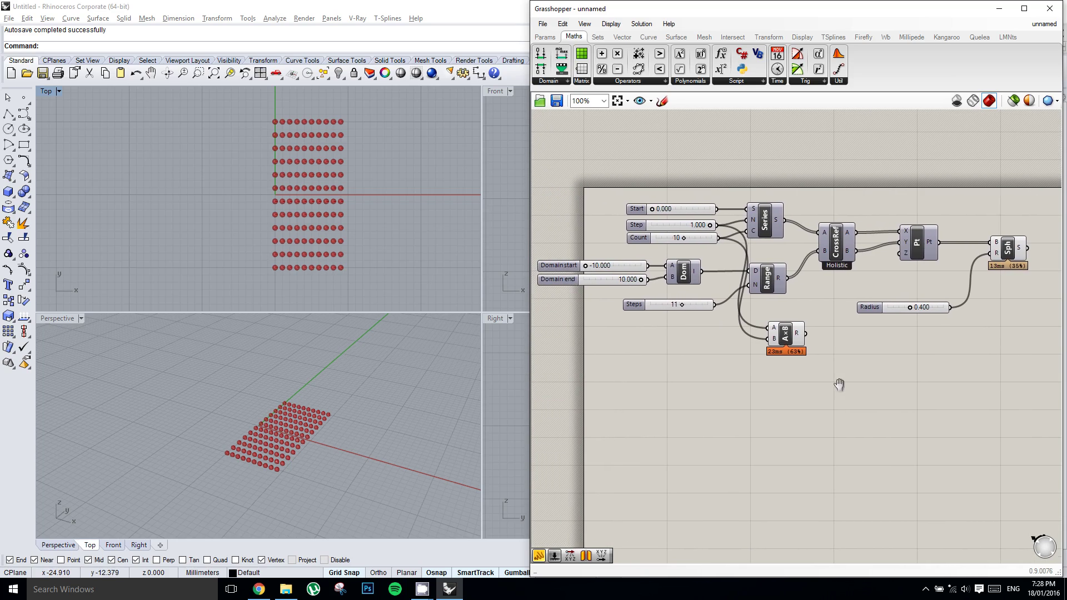
Place a Rectangle component via 'rect' search and wire the domain output into the multiplication's B
double_click(864, 365)
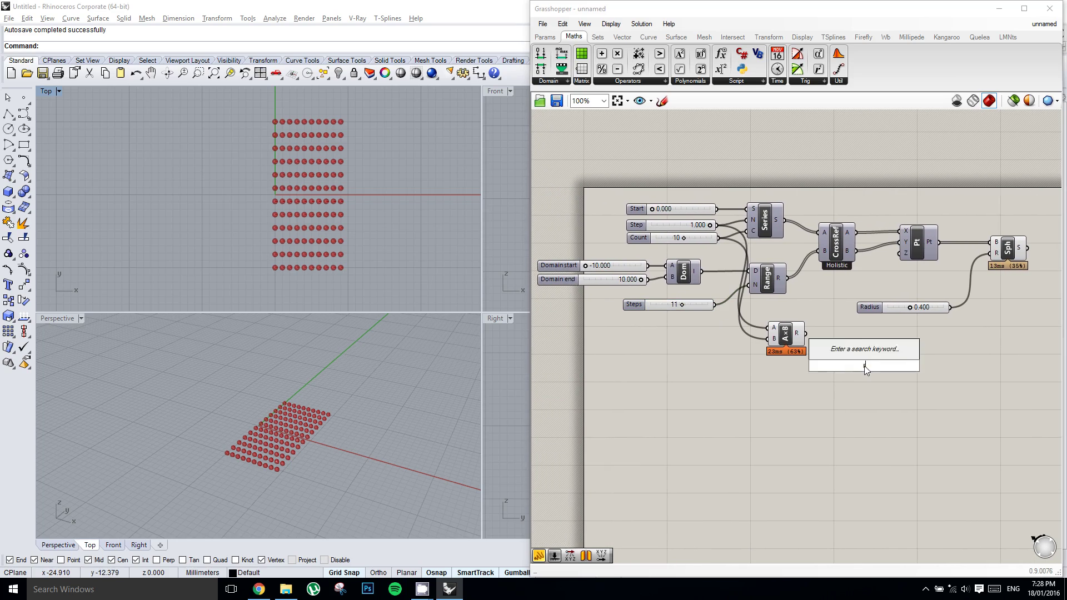
text(rect)
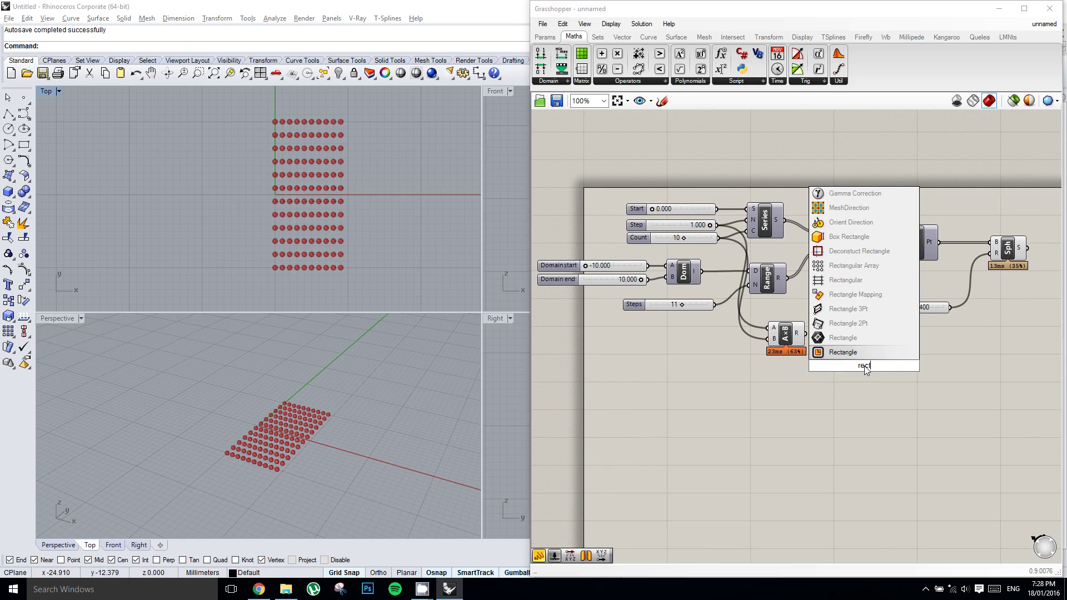
key(Return)
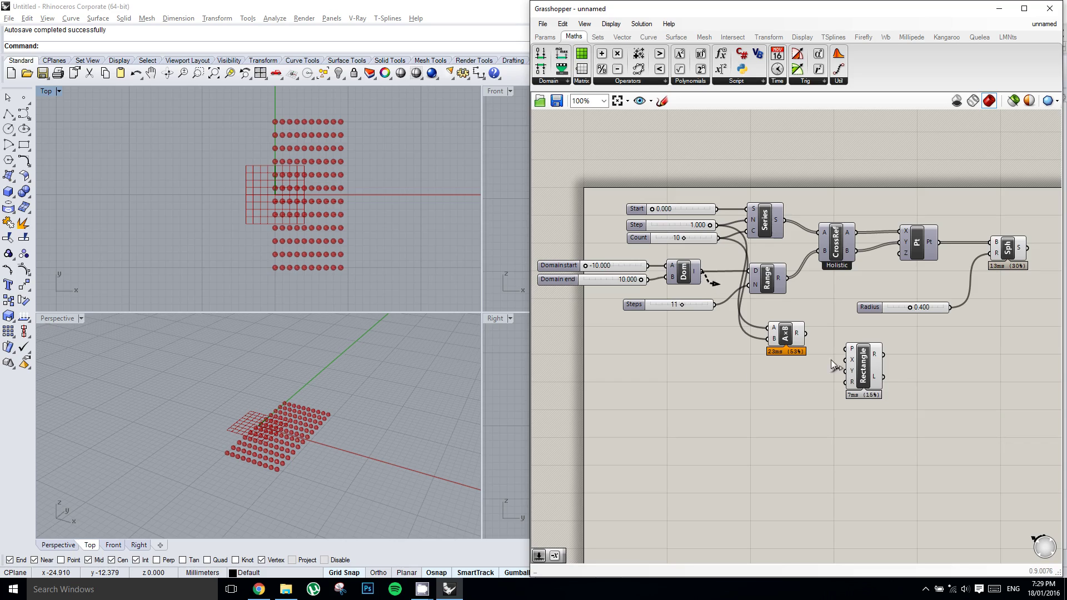
drag(702, 271, 847, 374)
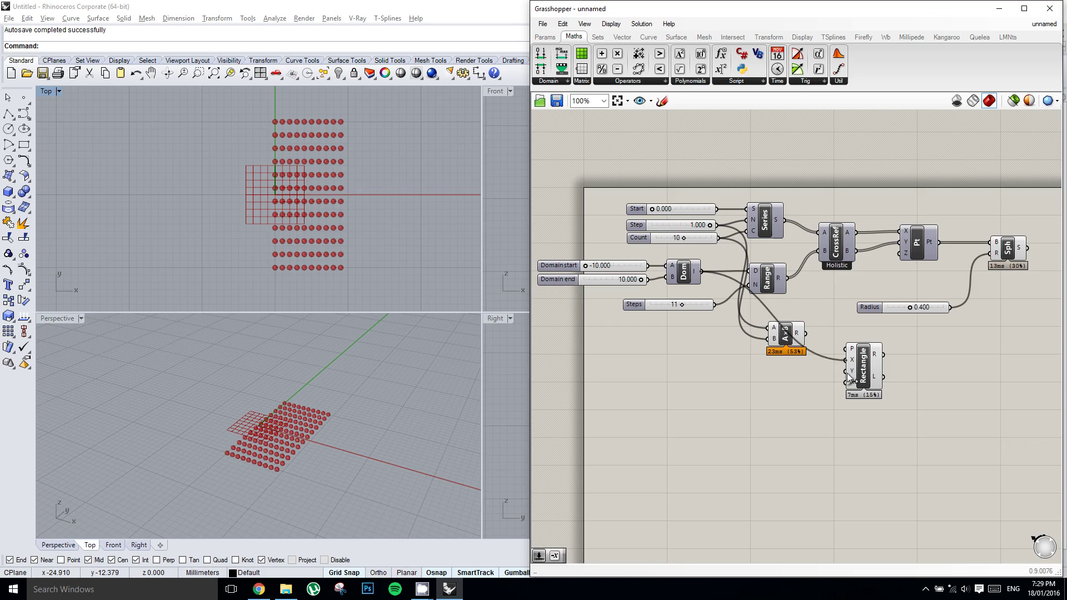
double_click(785, 385)
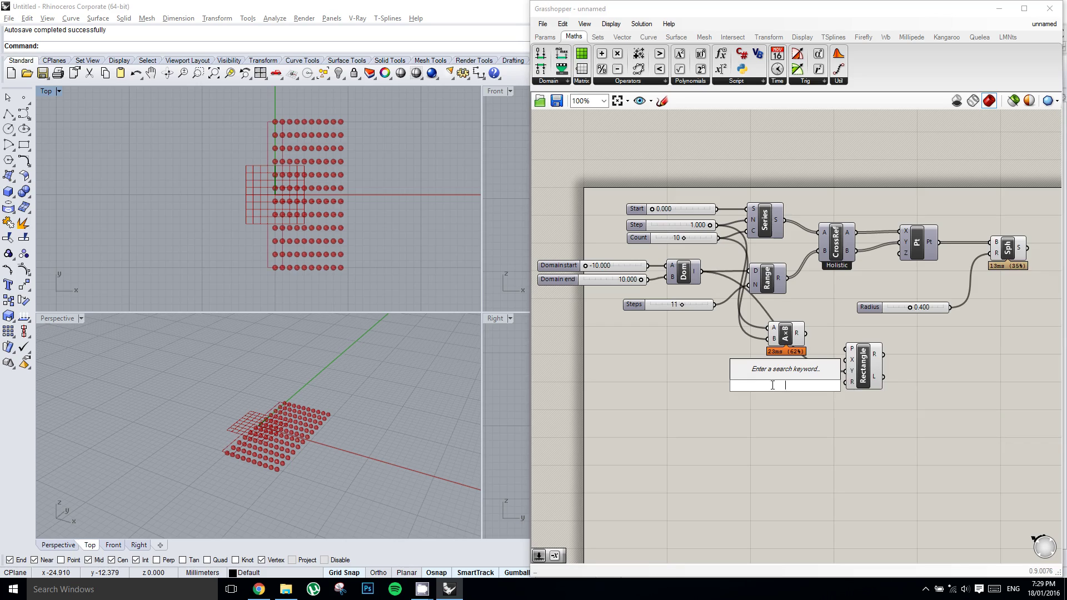
Add a Construct Domain from Start to the Step × Count product, feeding Rectangle's X
key(Escape)
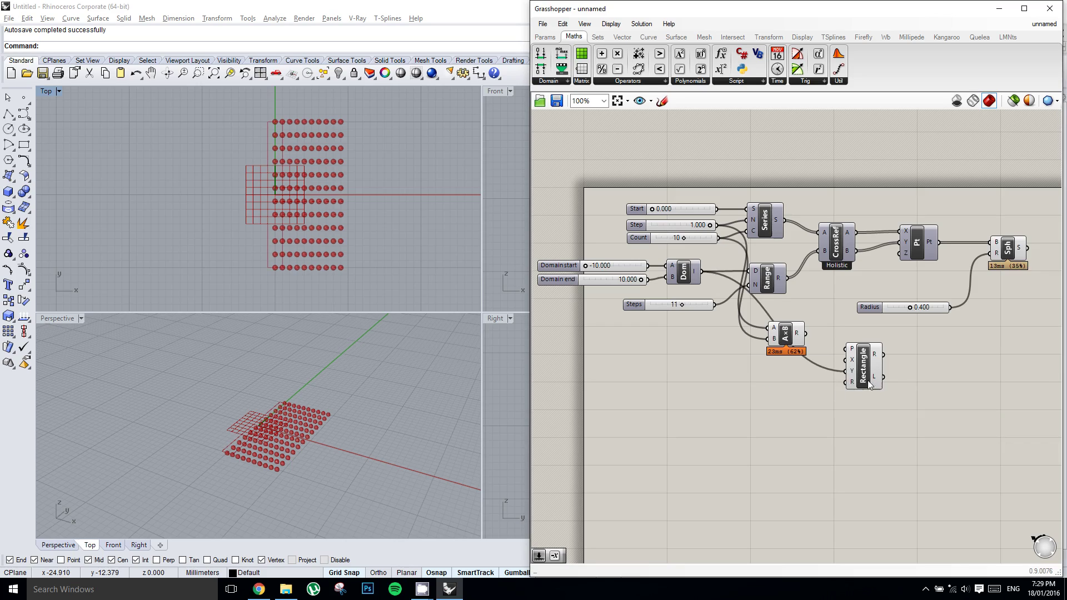
drag(870, 384, 945, 388)
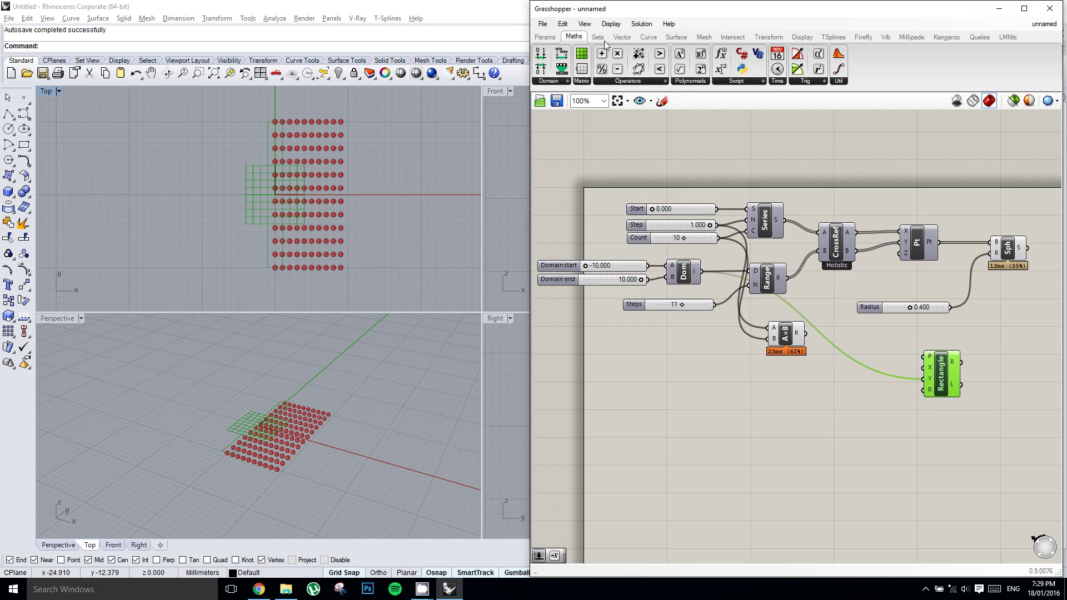
drag(543, 56, 861, 346)
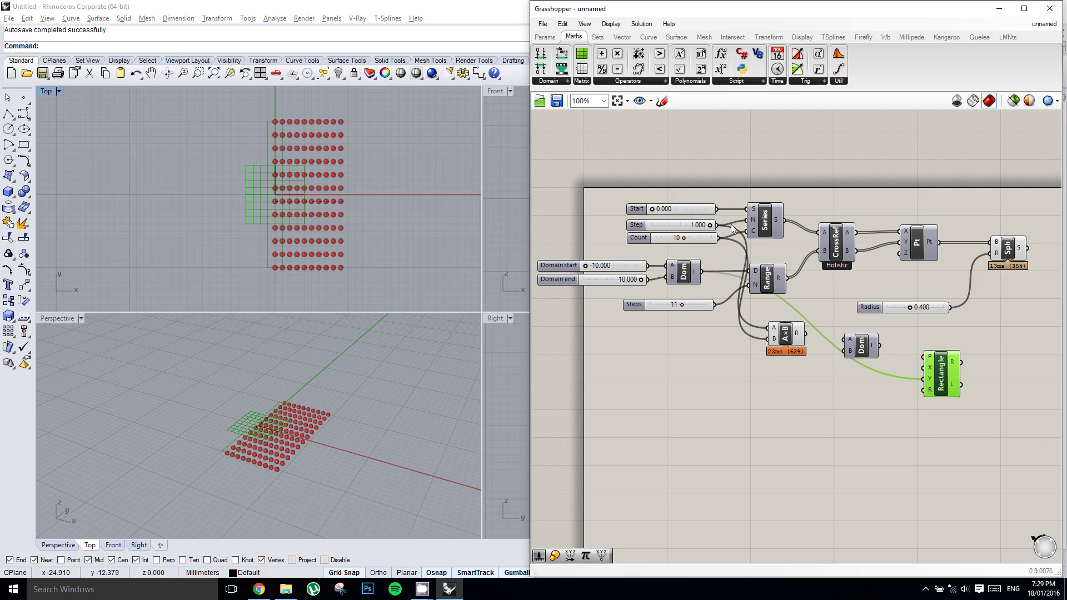
drag(717, 209, 844, 342)
drag(804, 333, 846, 350)
drag(916, 370, 925, 369)
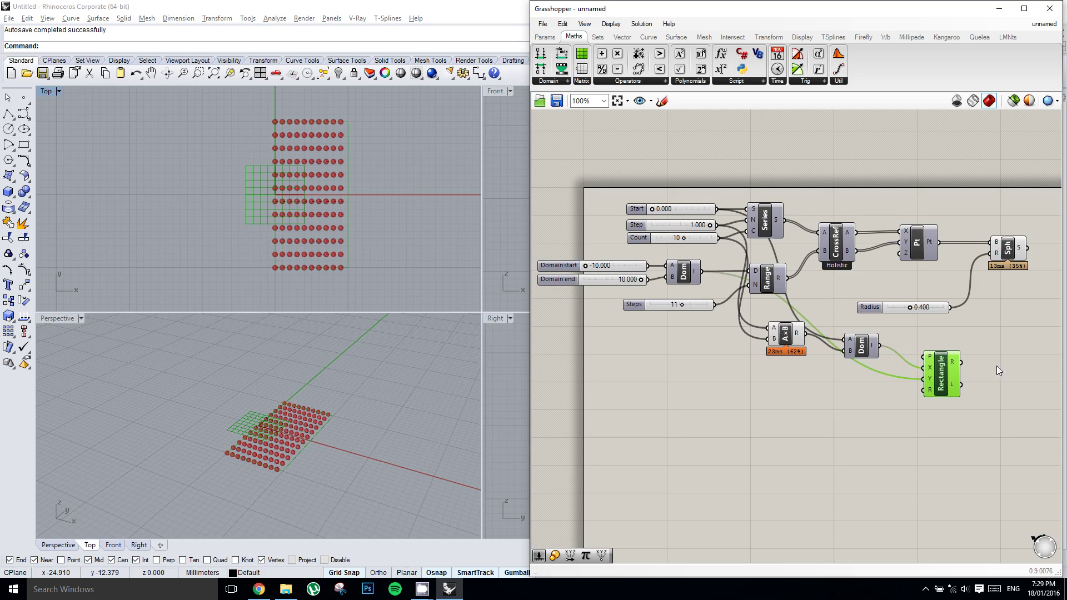
right_drag(1002, 362, 916, 353)
right_click(908, 355)
mouse_move(860, 373)
mouse_down()
mouse_move(876, 366)
mouse_move(857, 376)
mouse_up()
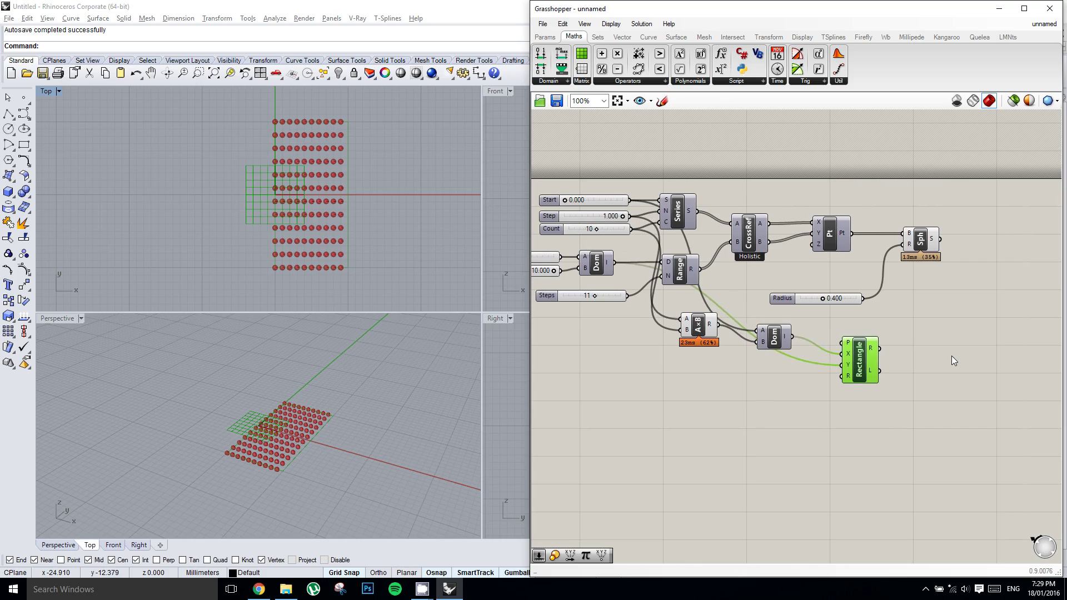
Place a Surface parameter via 'surface' search and feed the Rectangle output into it
double_click(951, 356)
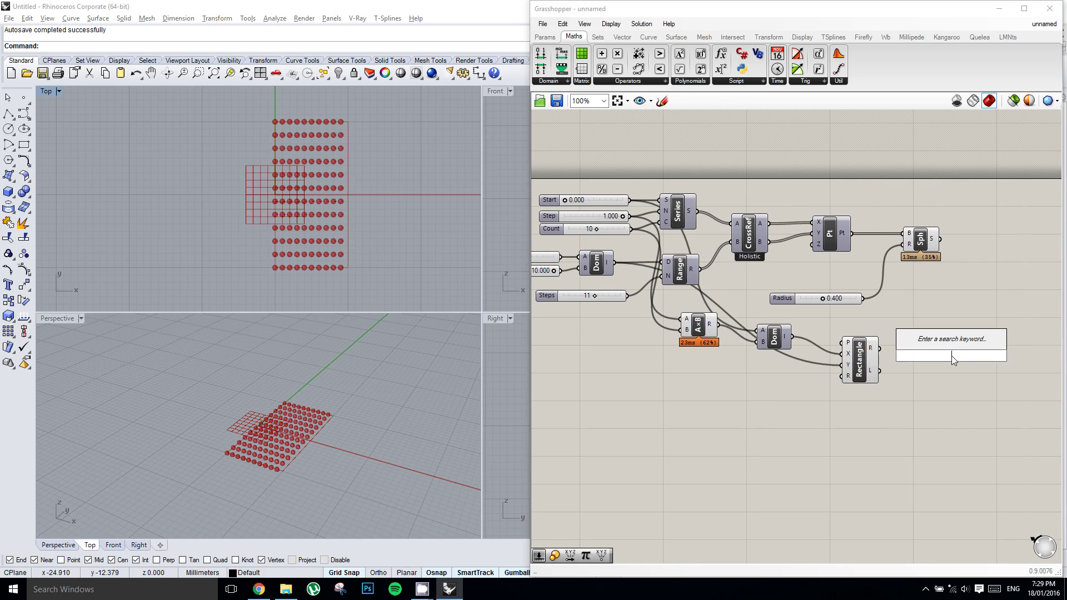
text(surface)
key(Return)
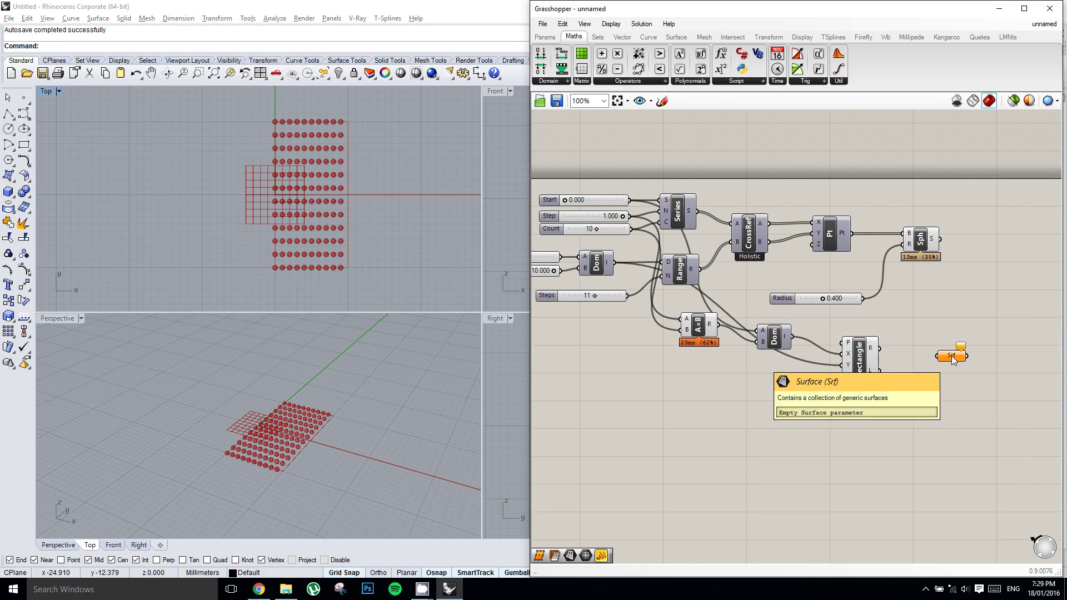
drag(937, 356, 913, 346)
Place a Trim Solid component from a 'trim' search
click(1005, 298)
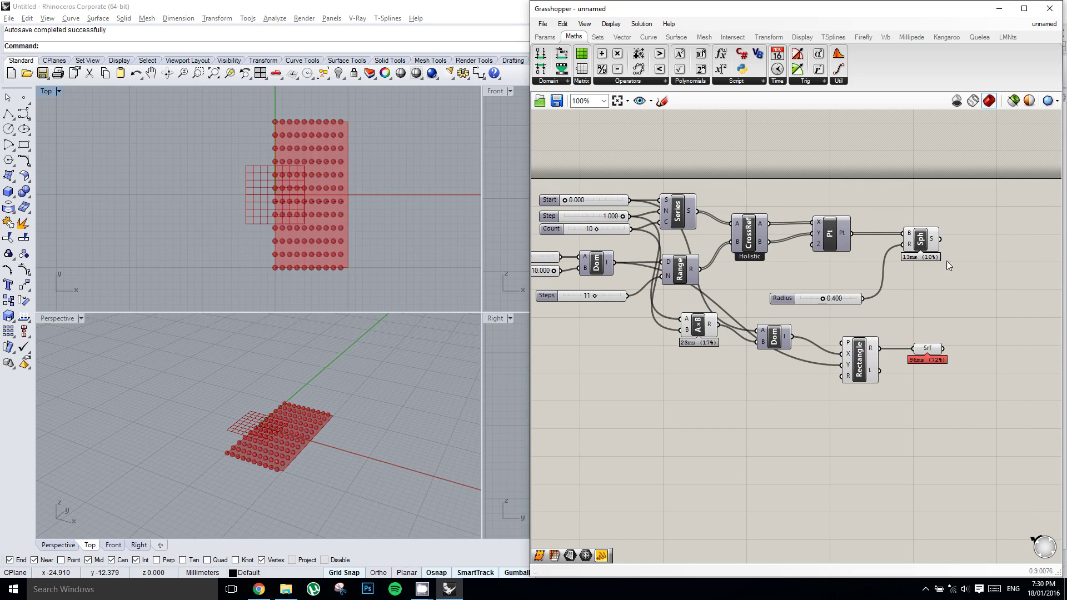
double_click(1031, 304)
text(trim)
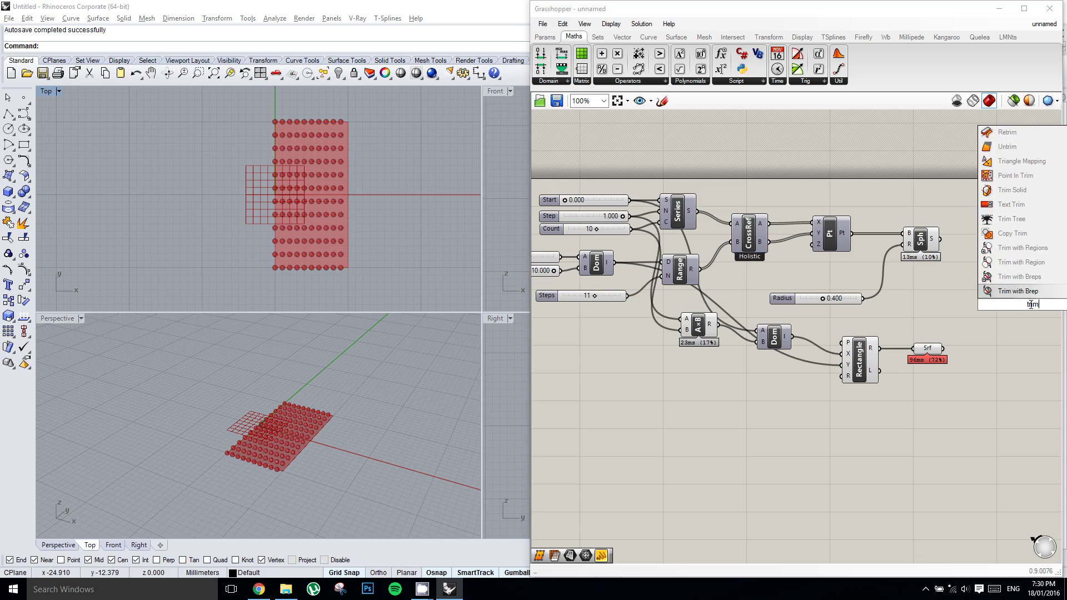
key(Up)
key(Up)
key(Up)
key(Up)
key(Up)
key(Up)
key(Up)
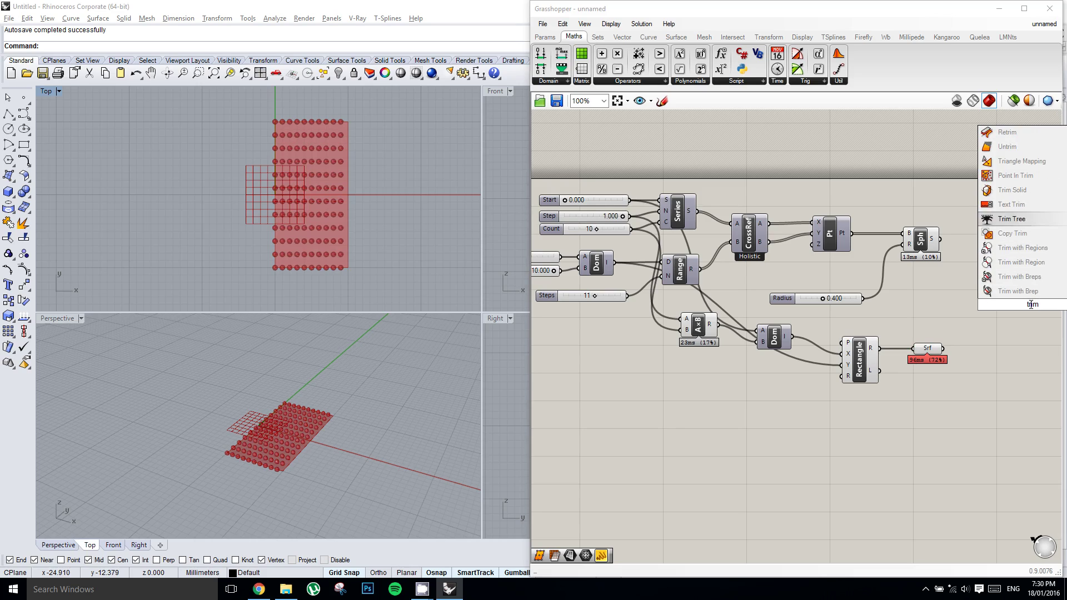
key(Return)
right_drag(941, 296, 936, 298)
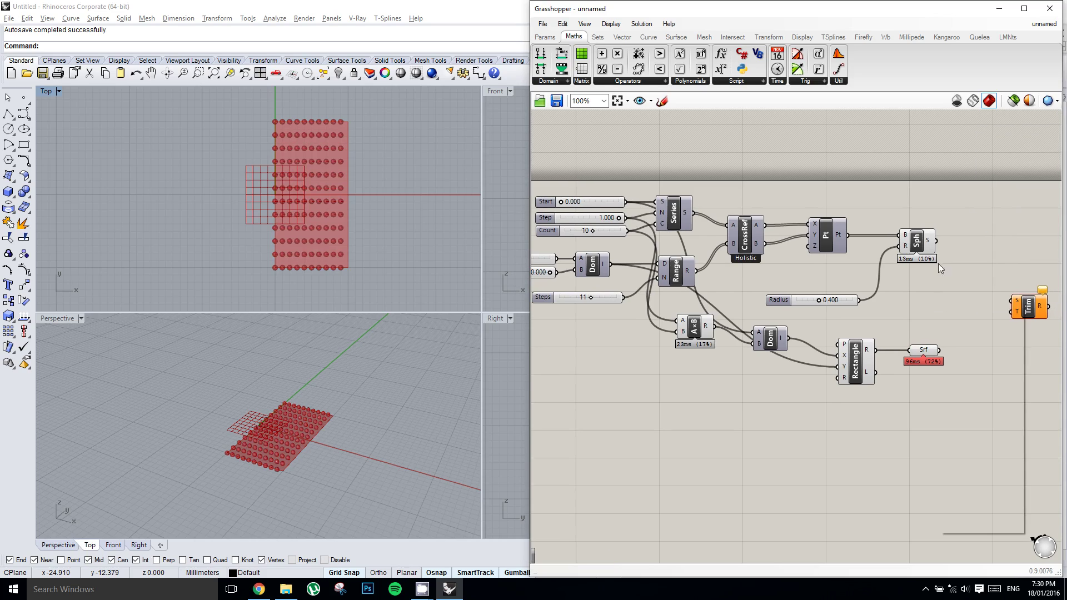
Connect the surface to Trim Solid's shape input and the spheres to its cutter input
click(948, 252)
drag(933, 240, 1015, 301)
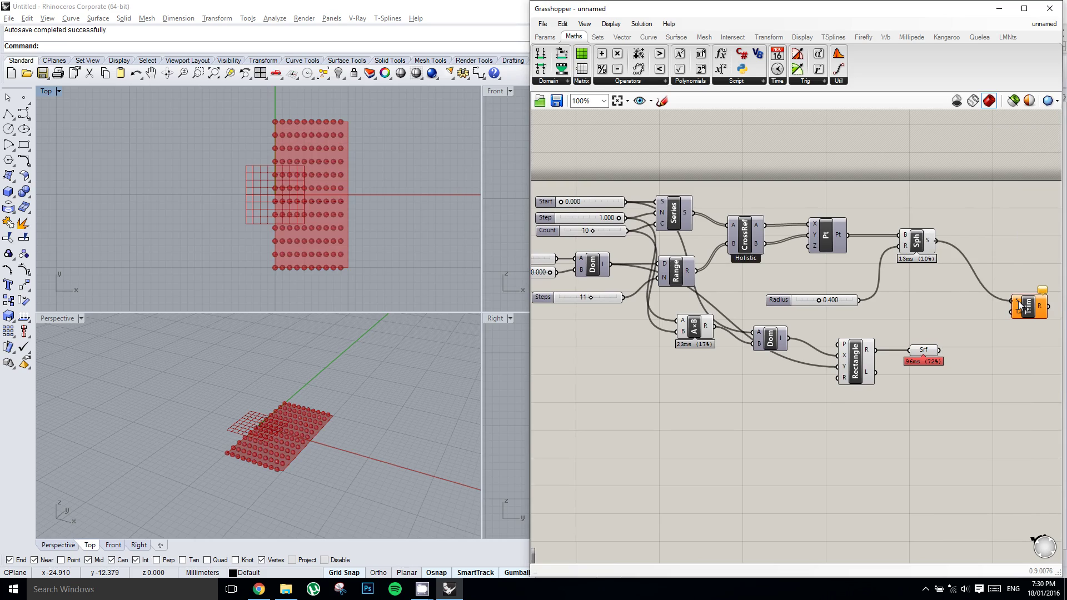
key(ctrl+z)
drag(1006, 313, 1011, 300)
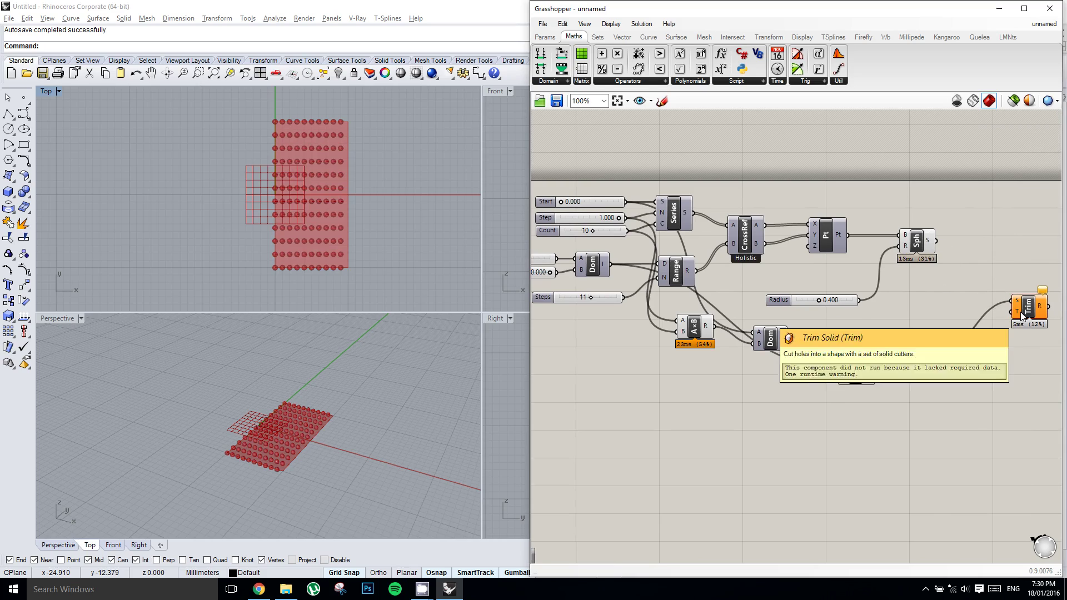
drag(936, 242, 1012, 313)
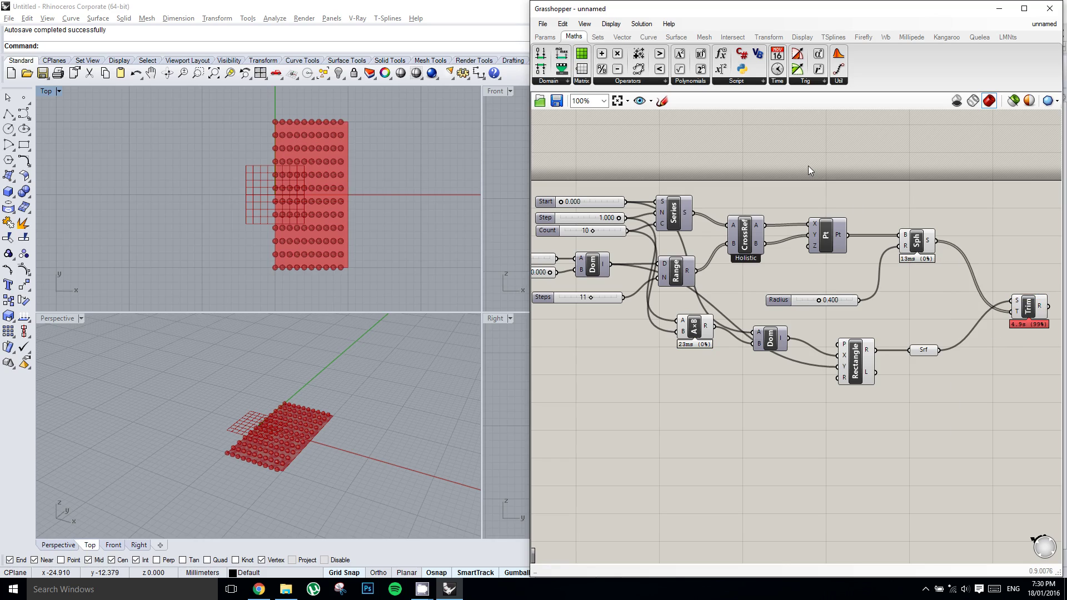
Turn Preview Off for the Pt, Sph, Radius, Rectangle and Srf components
drag(948, 417, 860, 210)
drag(835, 175, 806, 166)
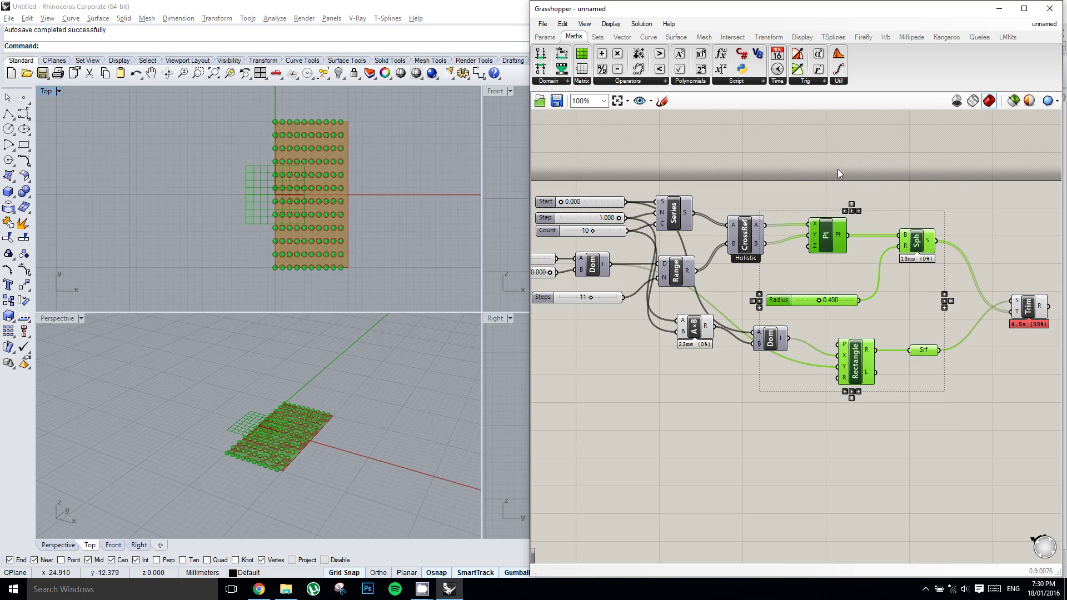
middle_click(837, 169)
click(873, 140)
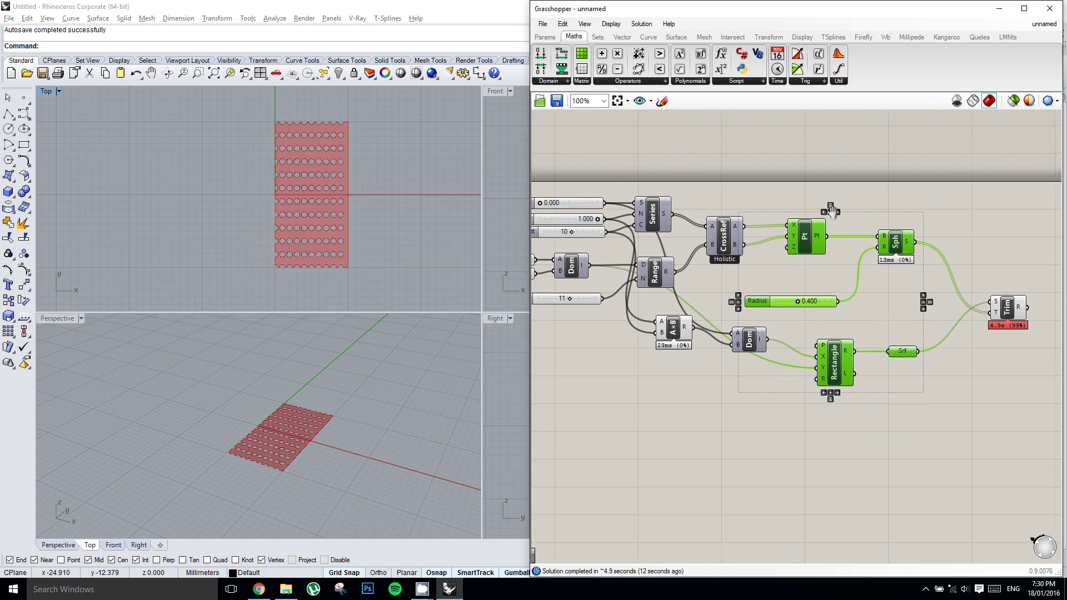
Select the Trim component so only the perforated plate previews in Rhino
click(1005, 314)
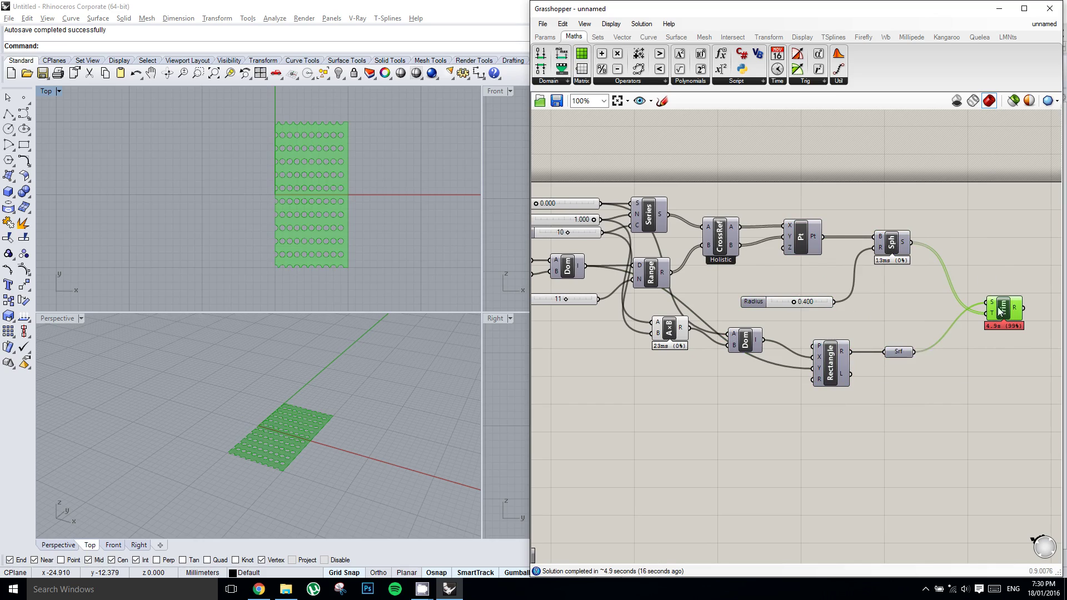
right_drag(1003, 283, 901, 272)
right_click(900, 271)
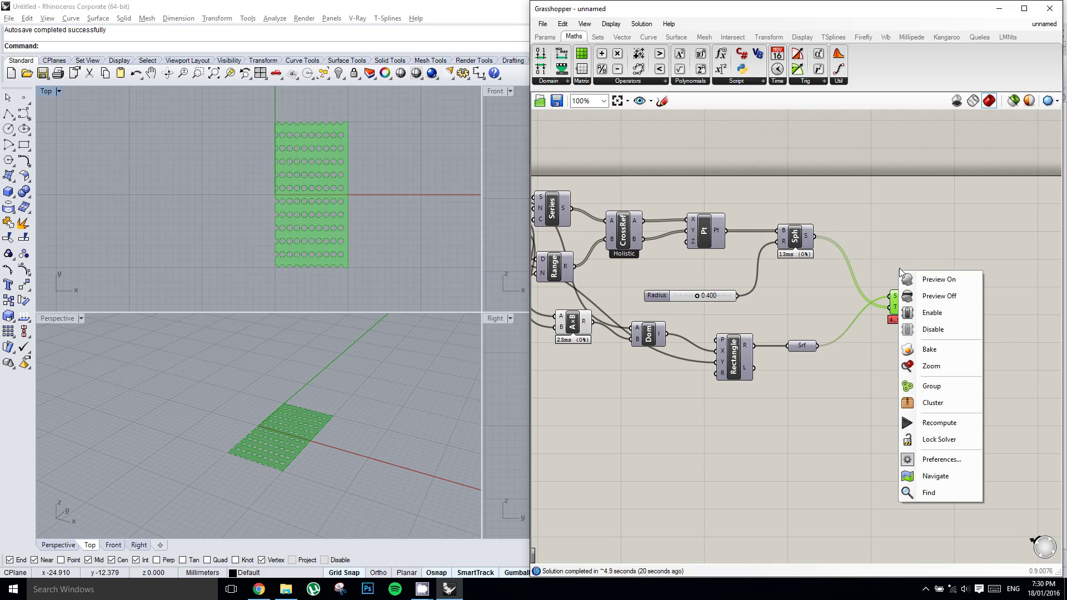